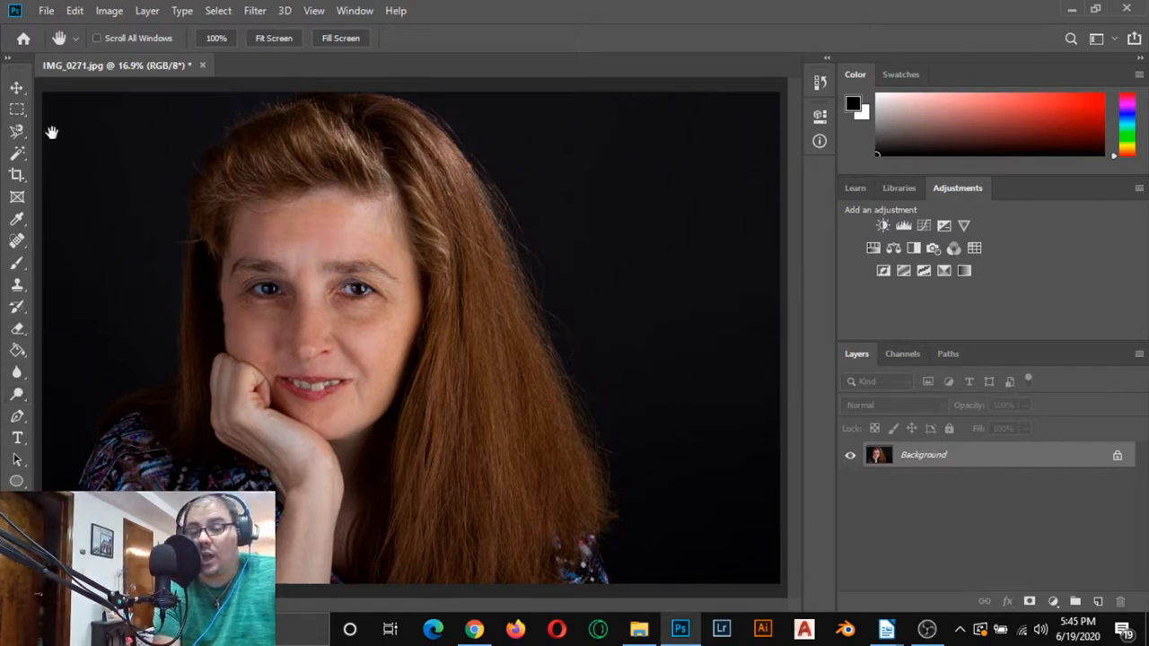
Step: Duplicate the Background layer of the portrait
key("z")
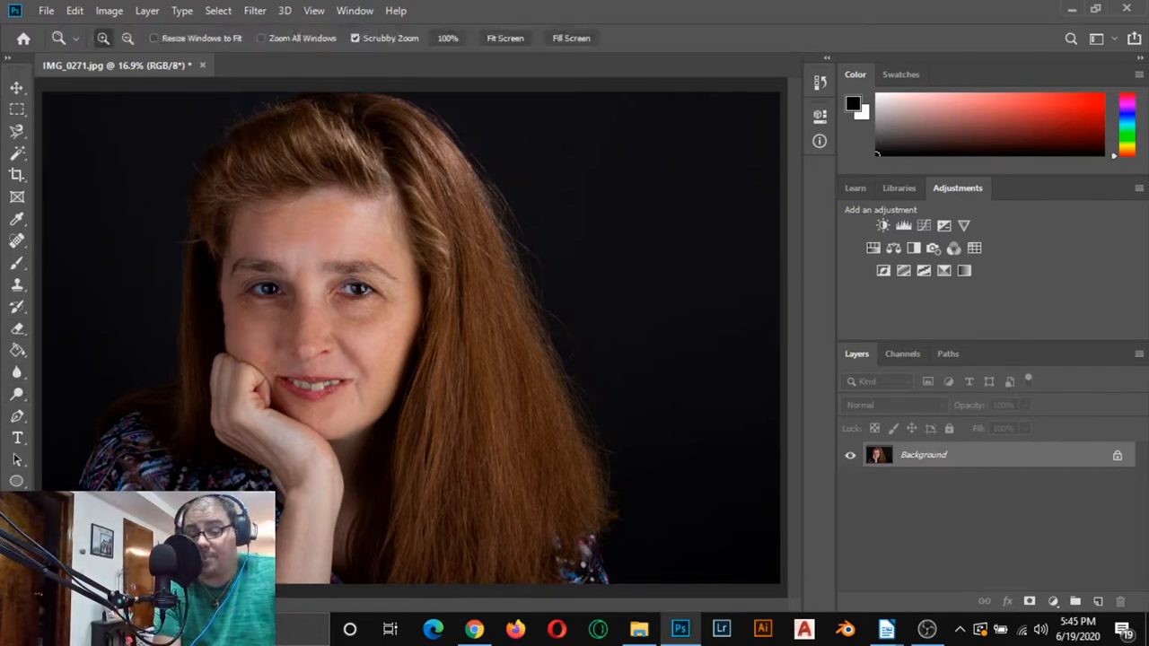
left_click(336, 309)
left_click(336, 308)
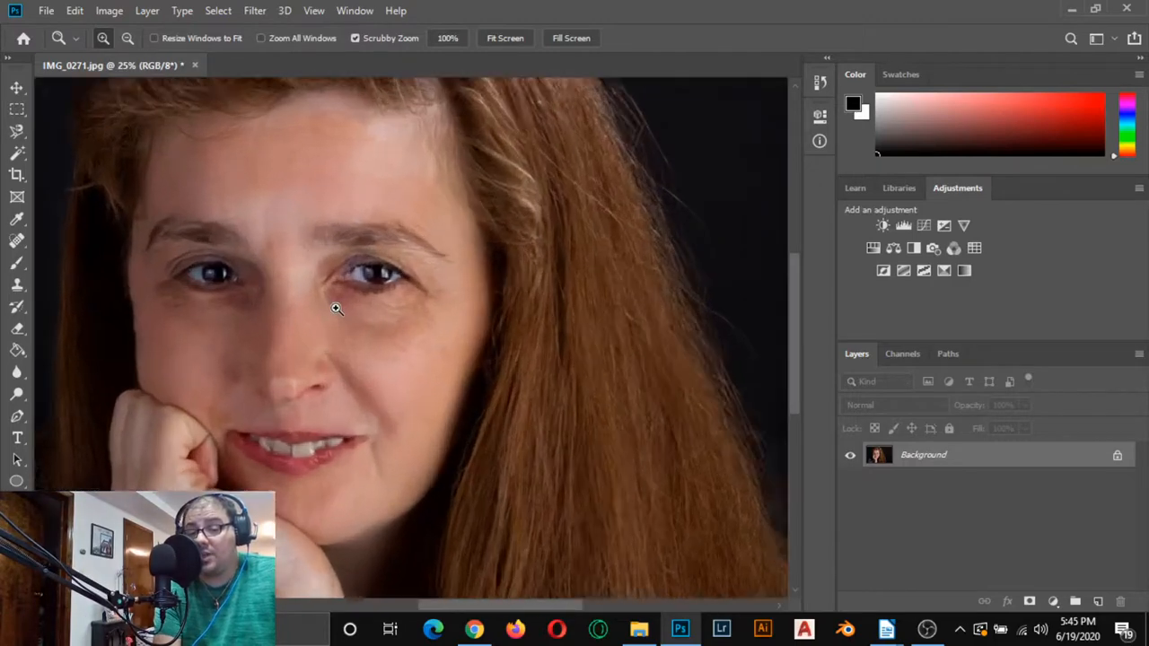
left_click(331, 185)
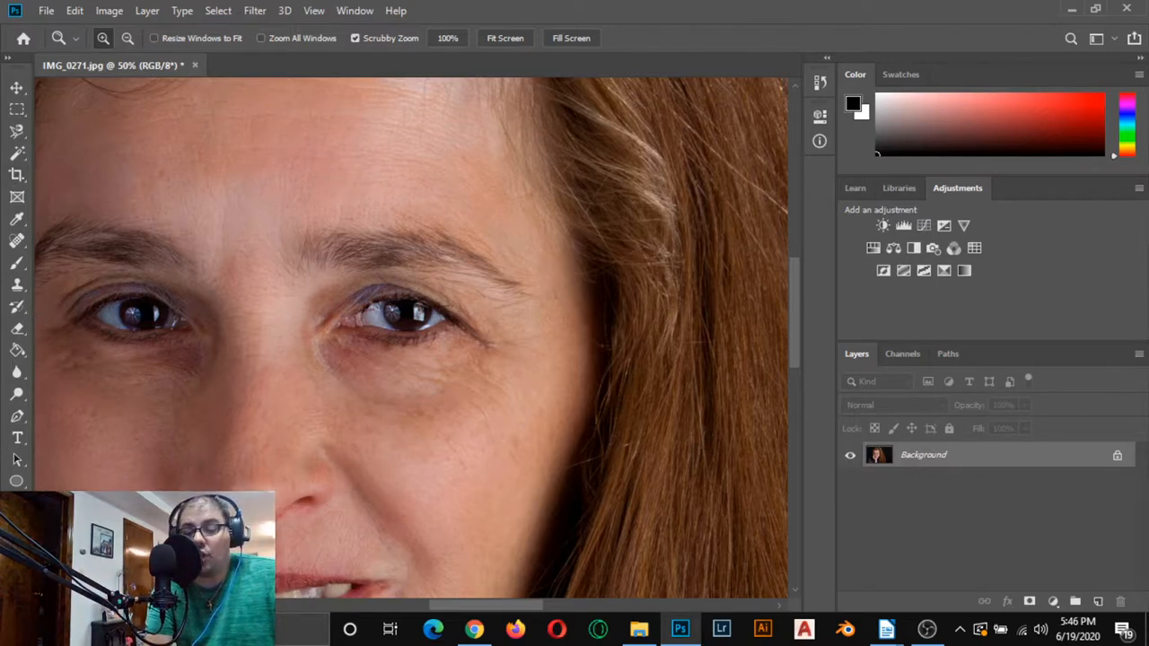
key("h")
left_click_drag(247, 370, 355, 257)
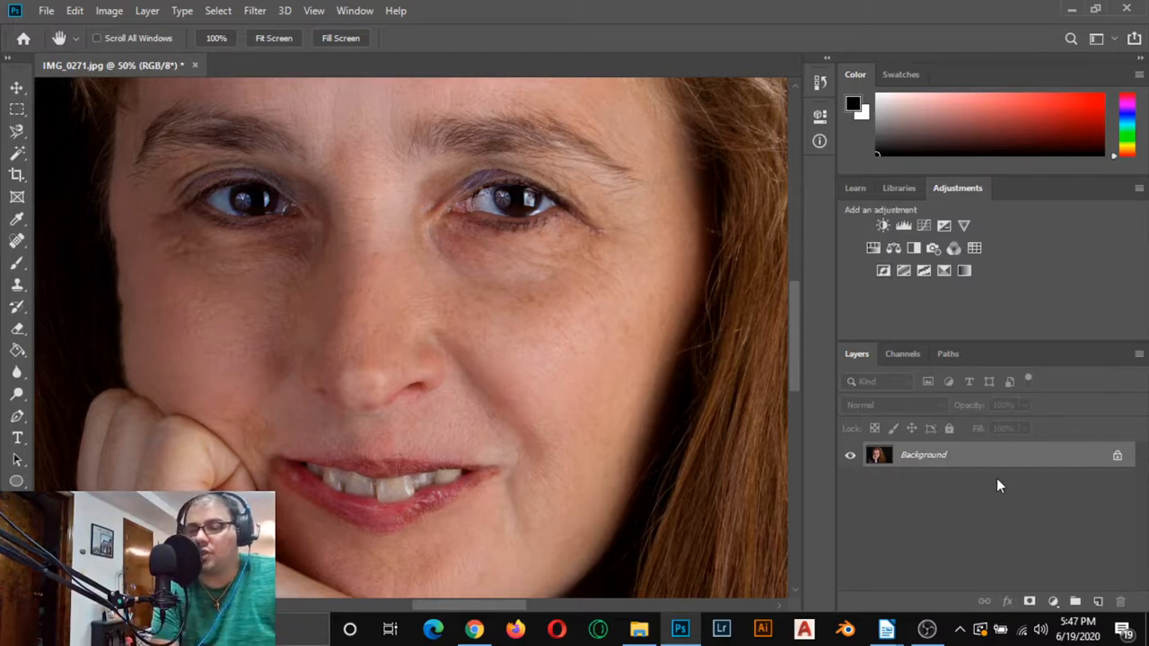
left_click_drag(988, 462, 1096, 603)
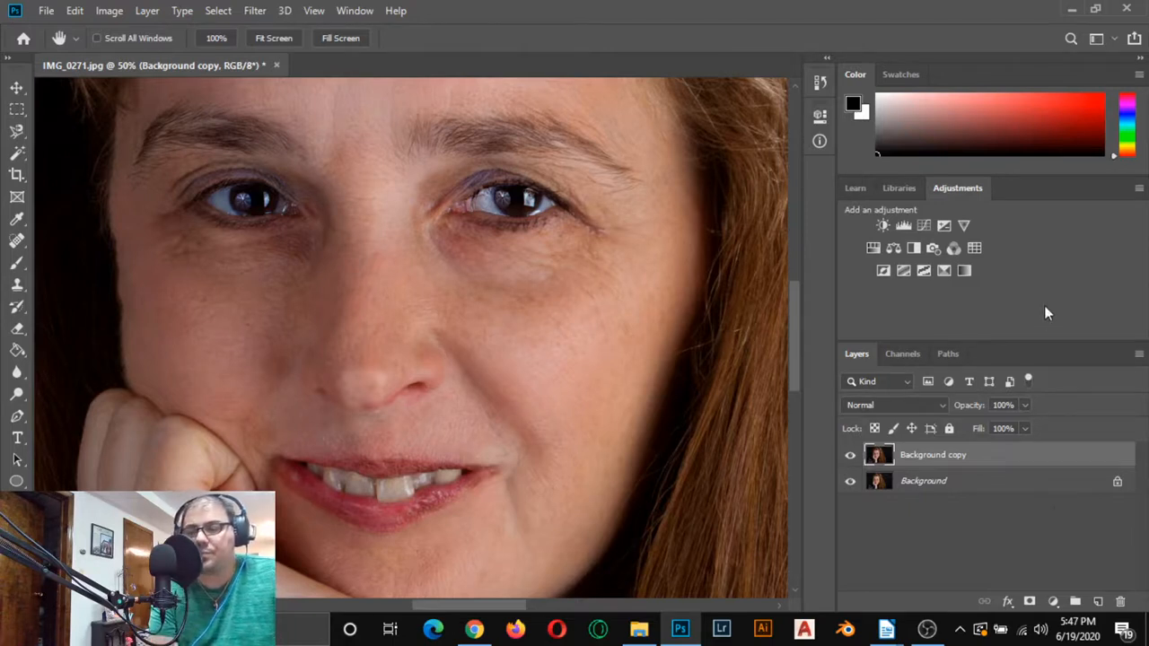
Step: Invert the colours of the Background copy layer and set its blend mode to Vivid Light
left_click(987, 542)
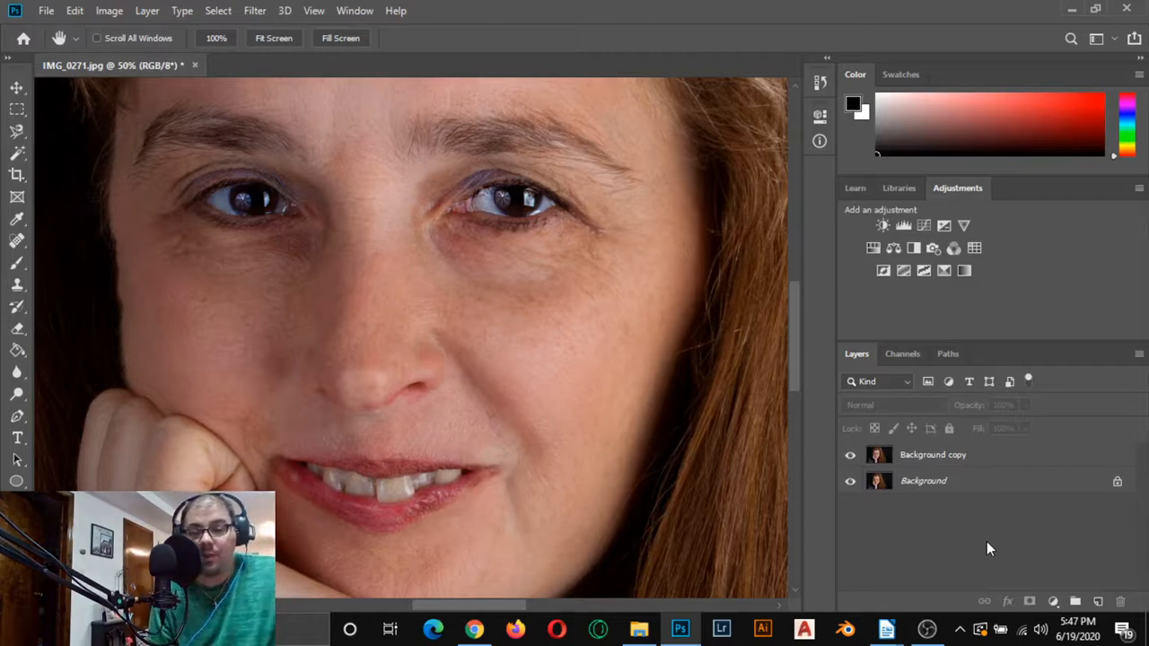
left_click(934, 458)
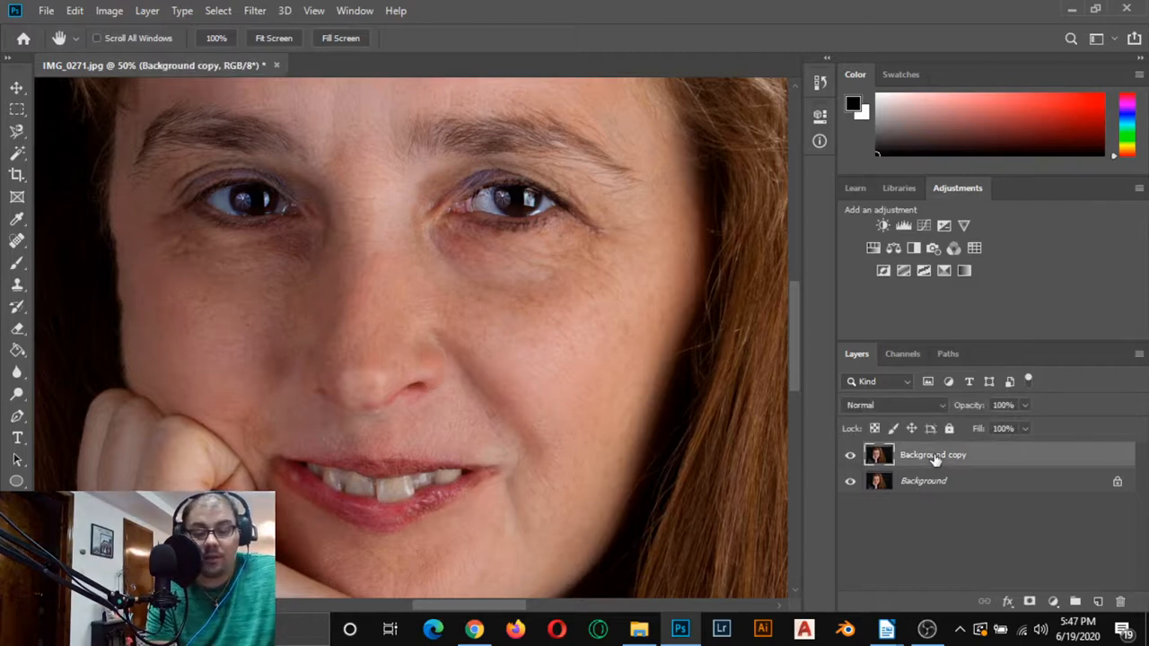
key("ctrl+i")
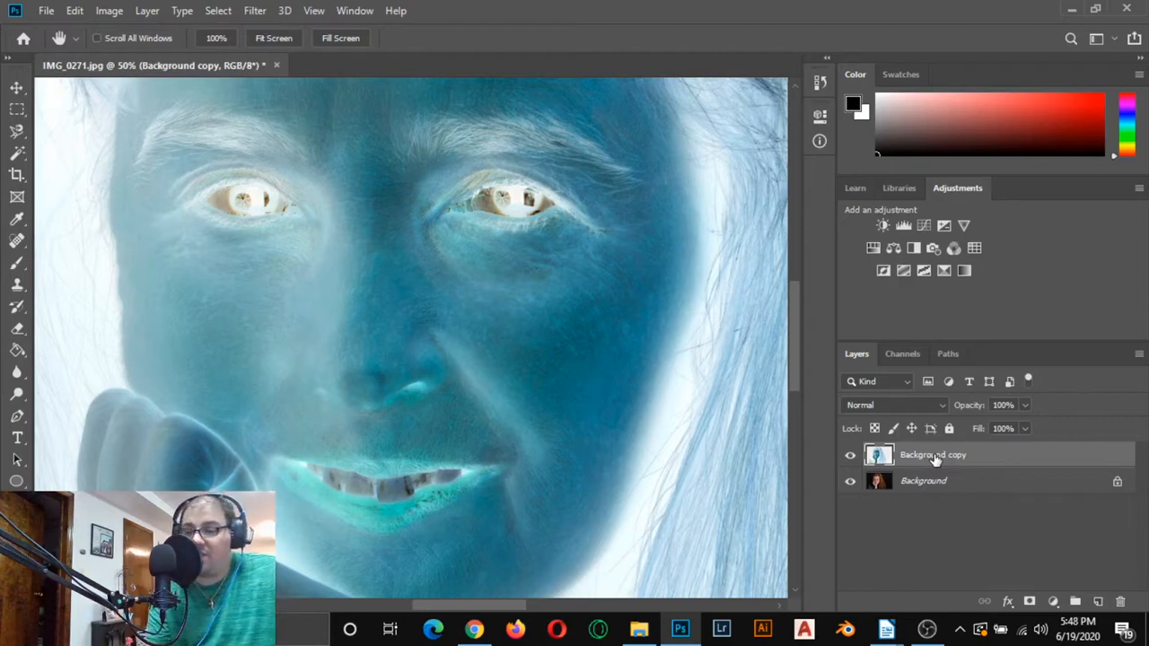
left_click(920, 405)
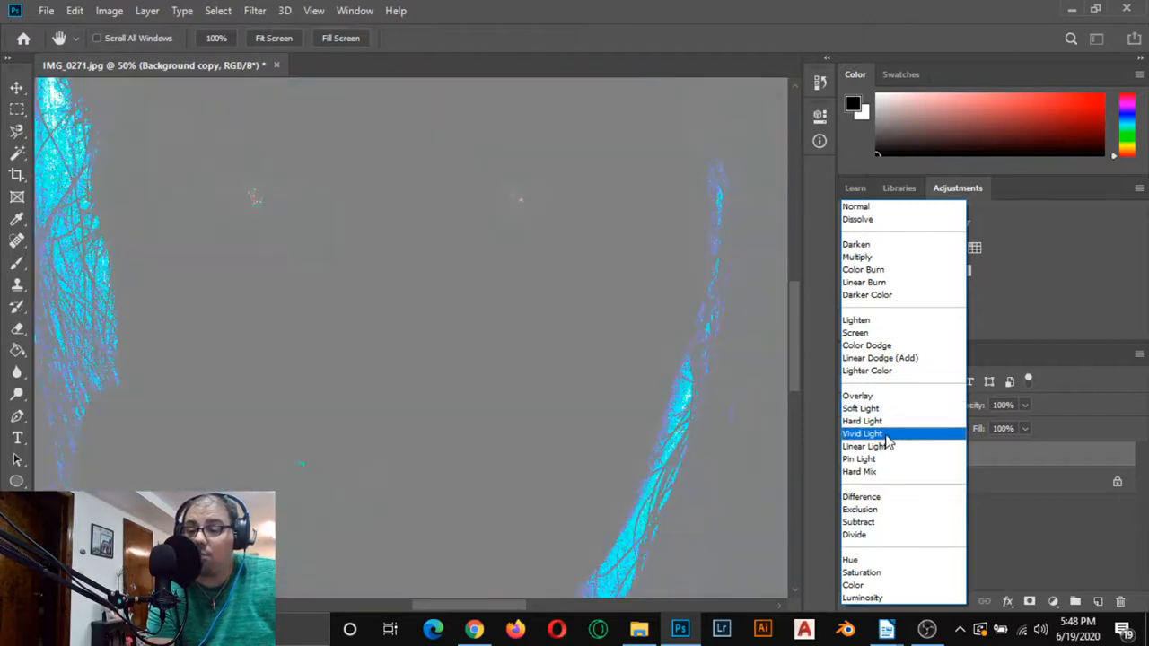
left_click(887, 434)
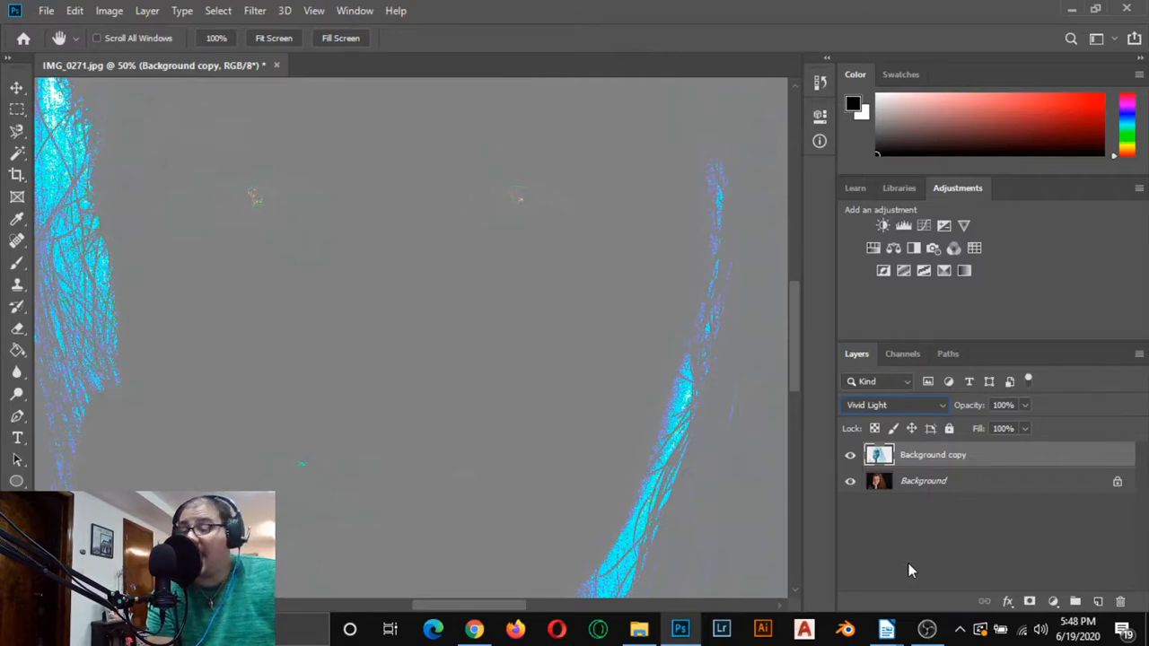
Step: Apply a High Pass filter with a radius of 24 pixels to the Background copy layer
left_click(270, 7)
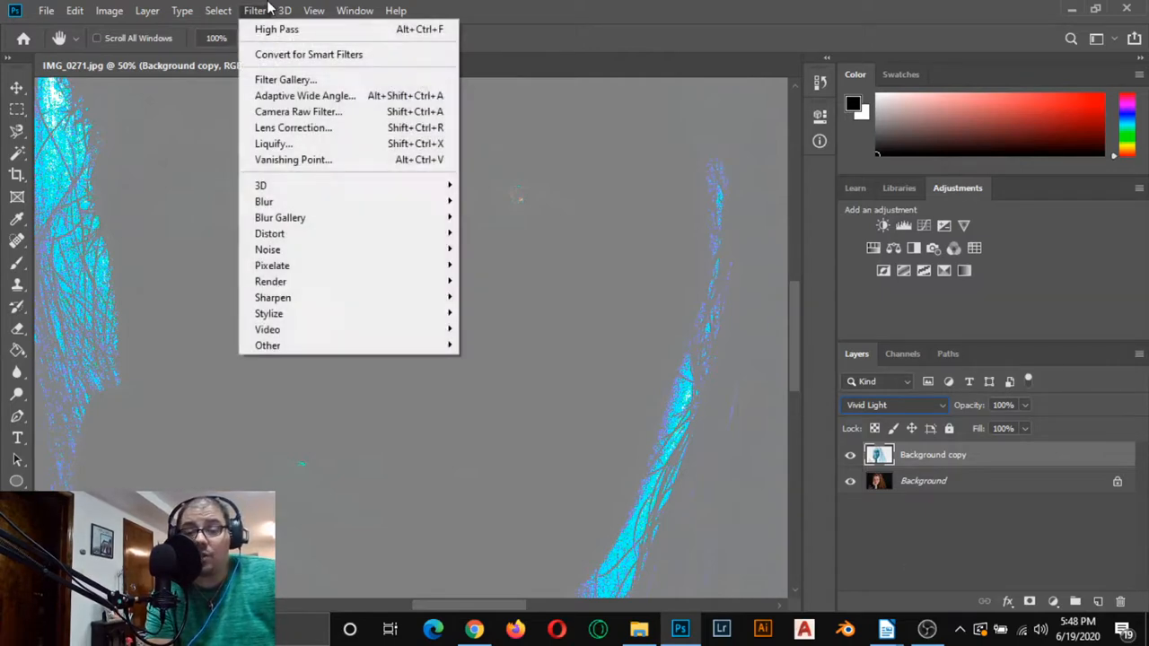
mouse_move(287, 347)
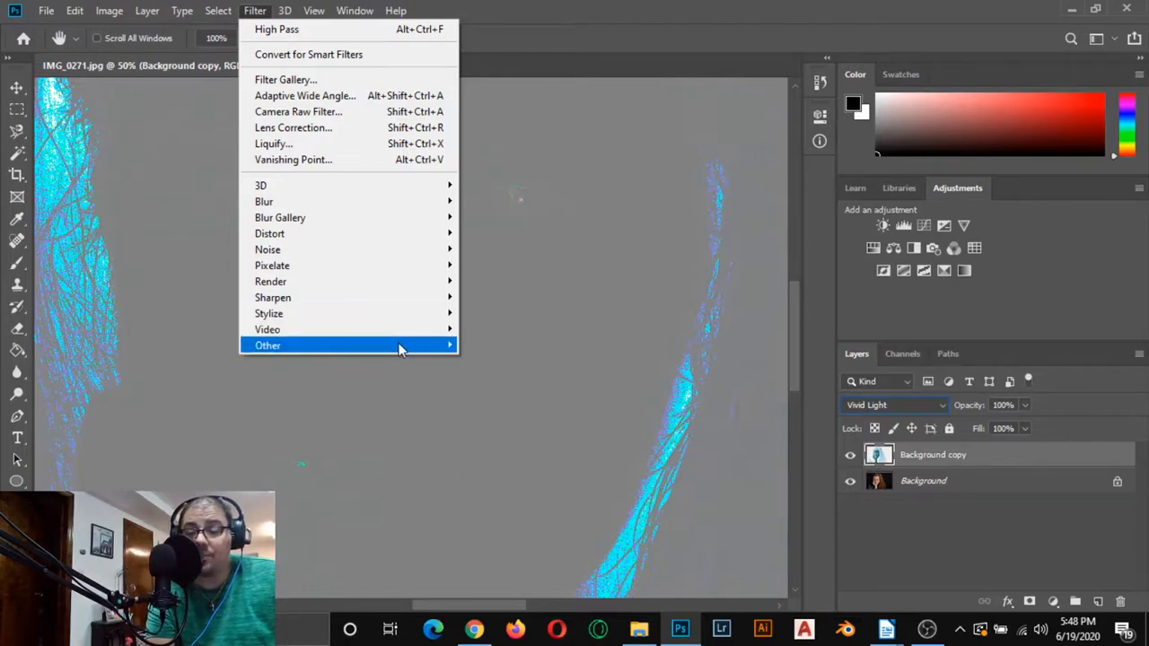
mouse_move(402, 348)
left_click(485, 360)
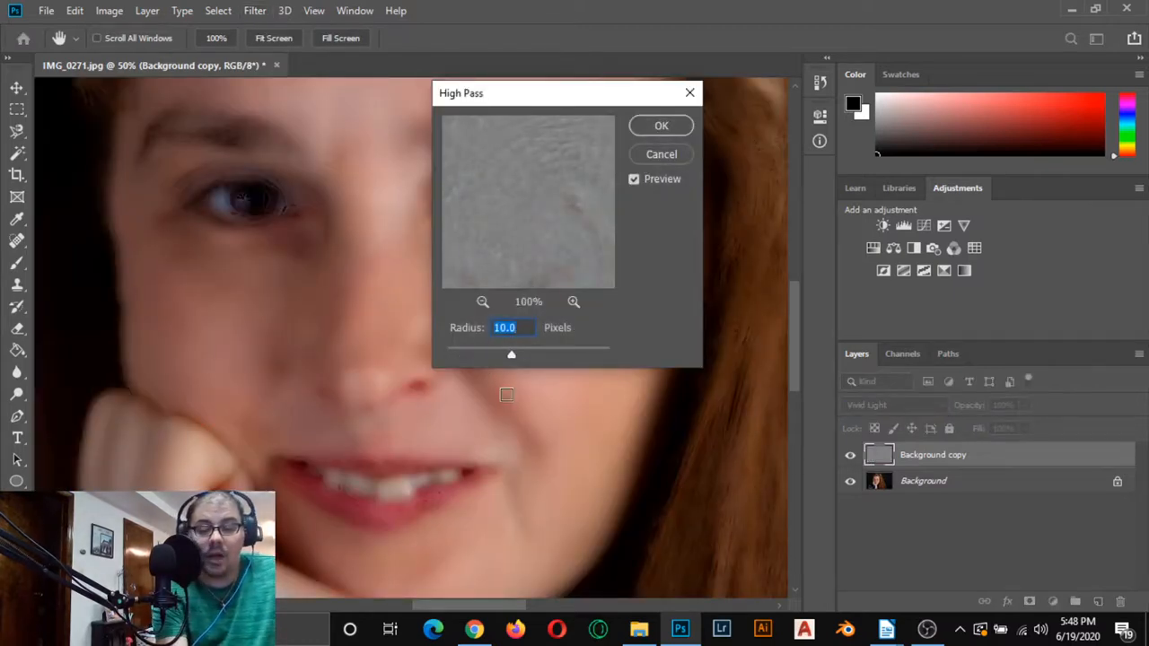
type("24")
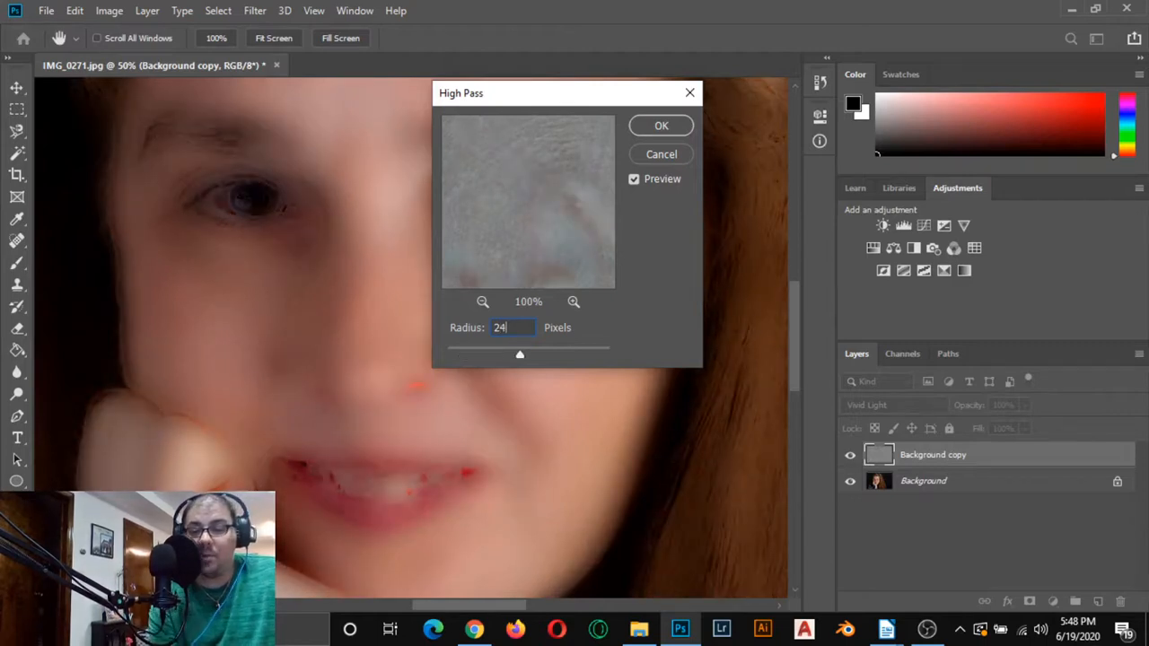
left_click(651, 130)
Step: Apply a Gaussian Blur with a radius of 4 pixels to the Background copy layer
left_click(254, 10)
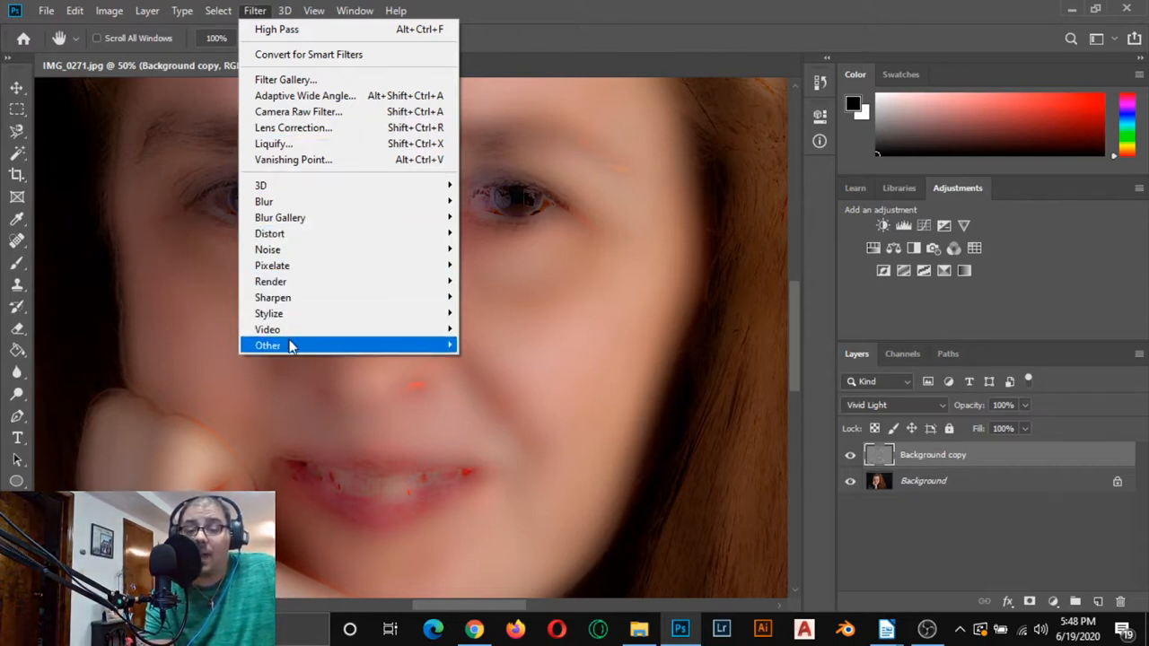
mouse_move(290, 347)
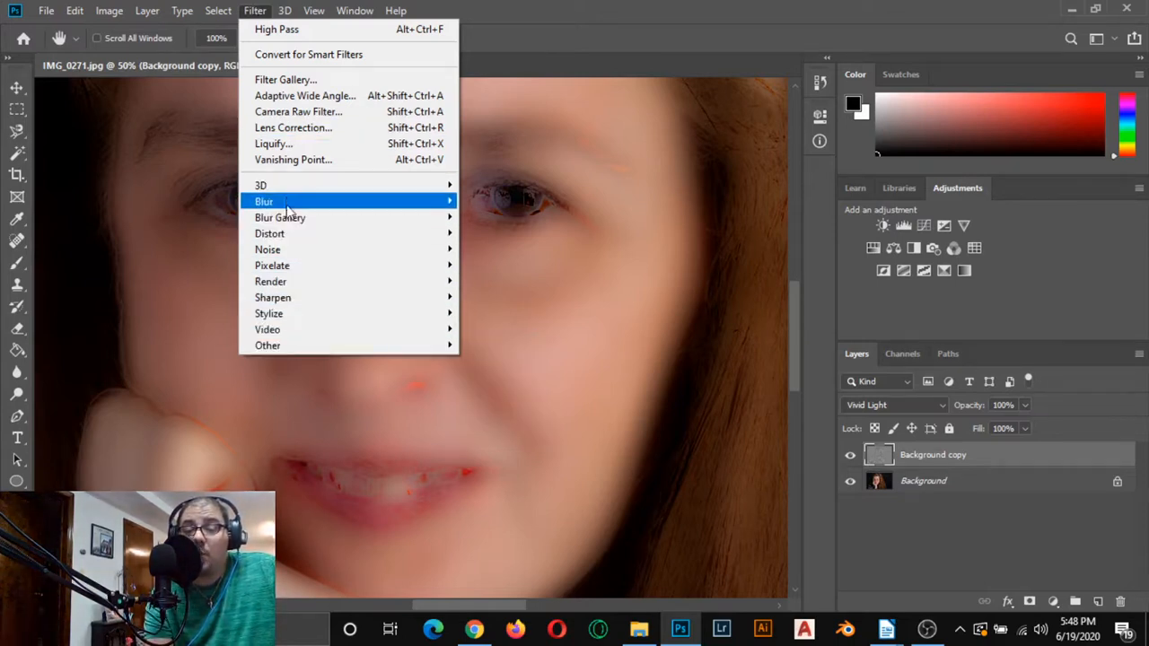
mouse_move(288, 201)
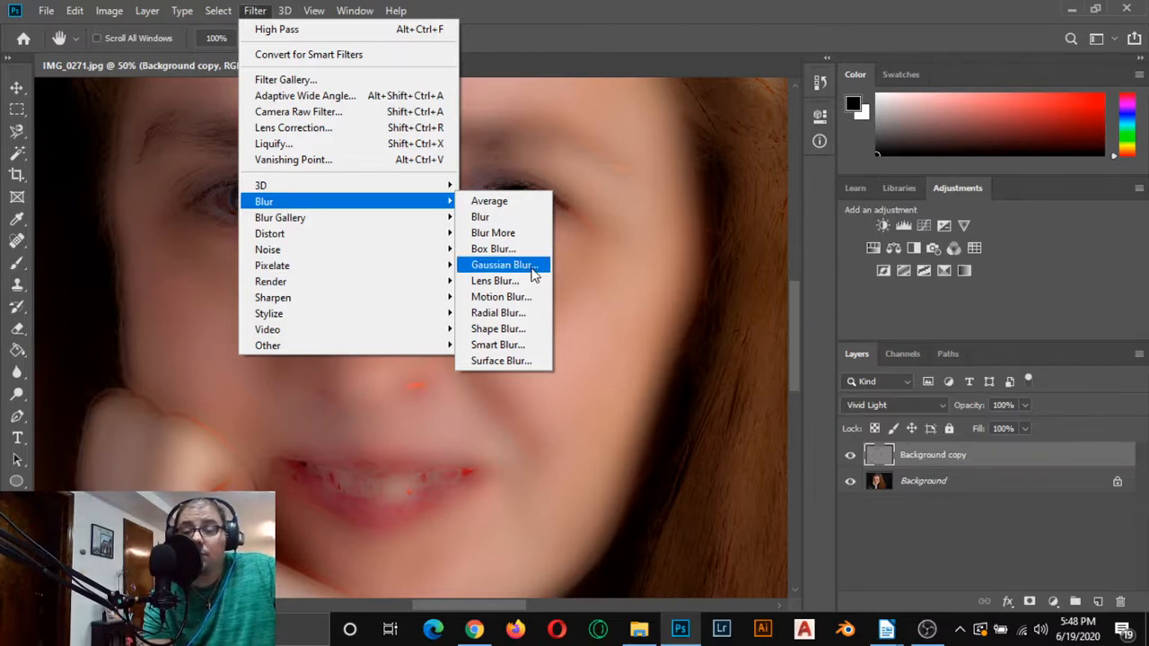
left_click(502, 265)
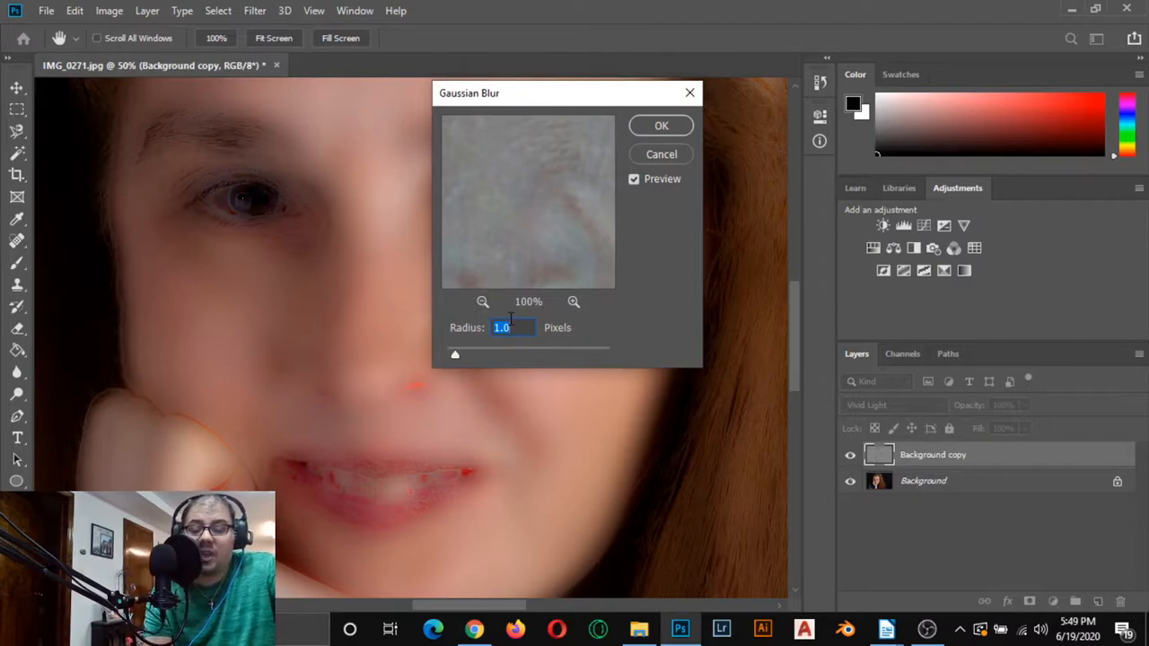
type("4")
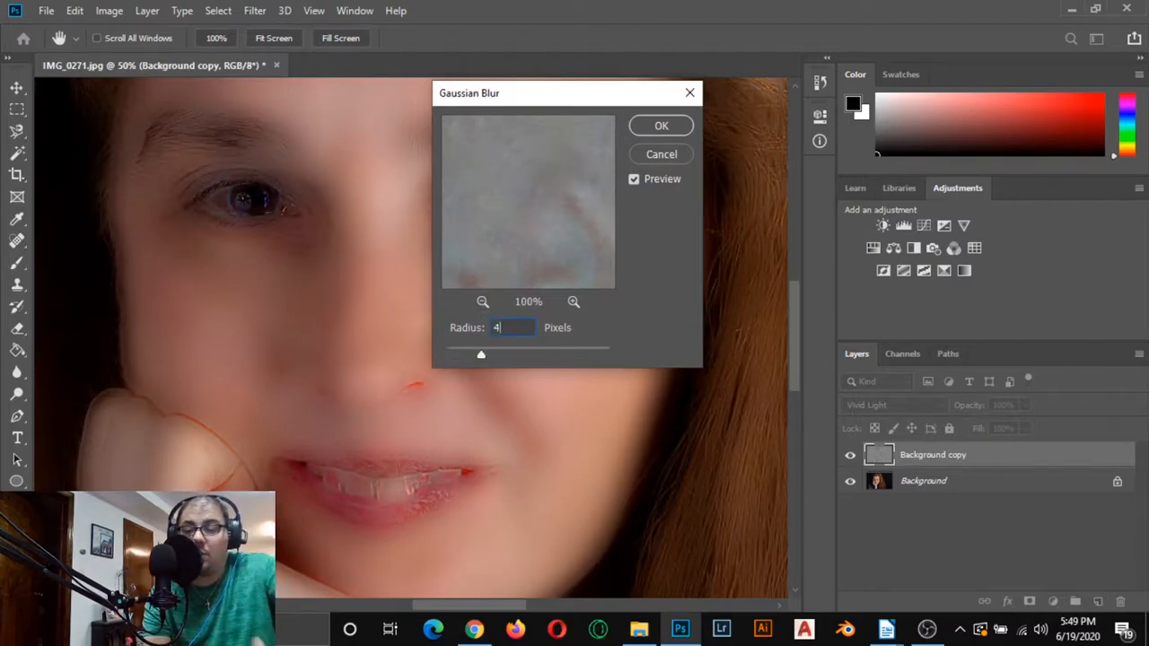
left_click(661, 125)
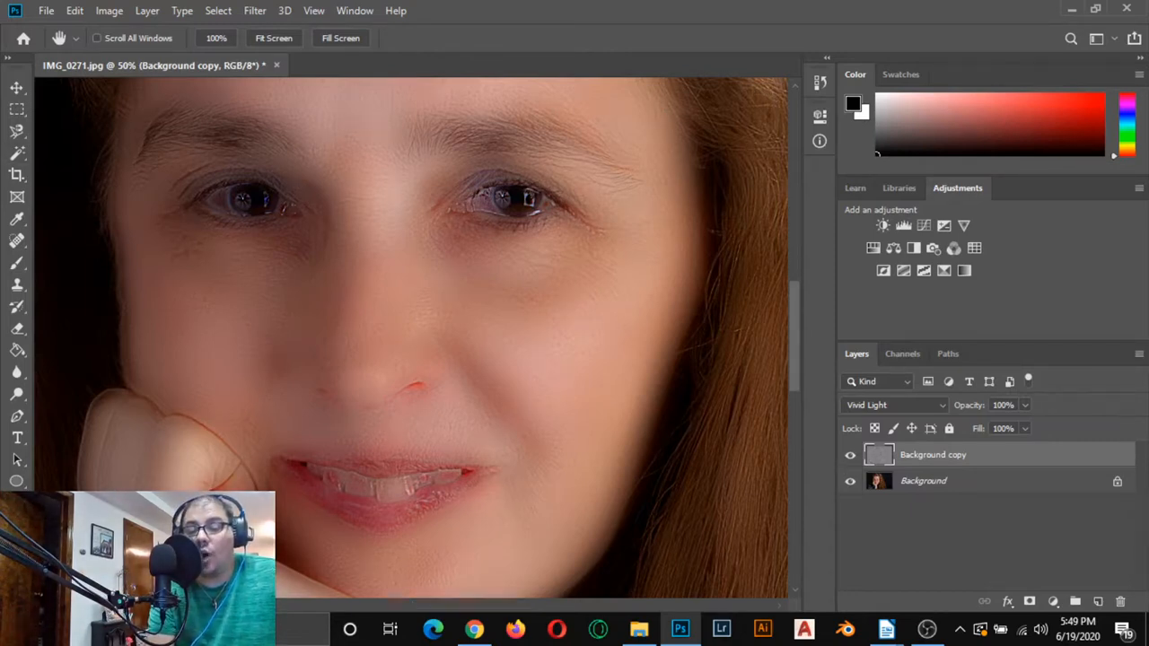
Step: Add a single layer mask to the Background copy layer and invert it to black to hide the smoothing
key("ctrl+0")
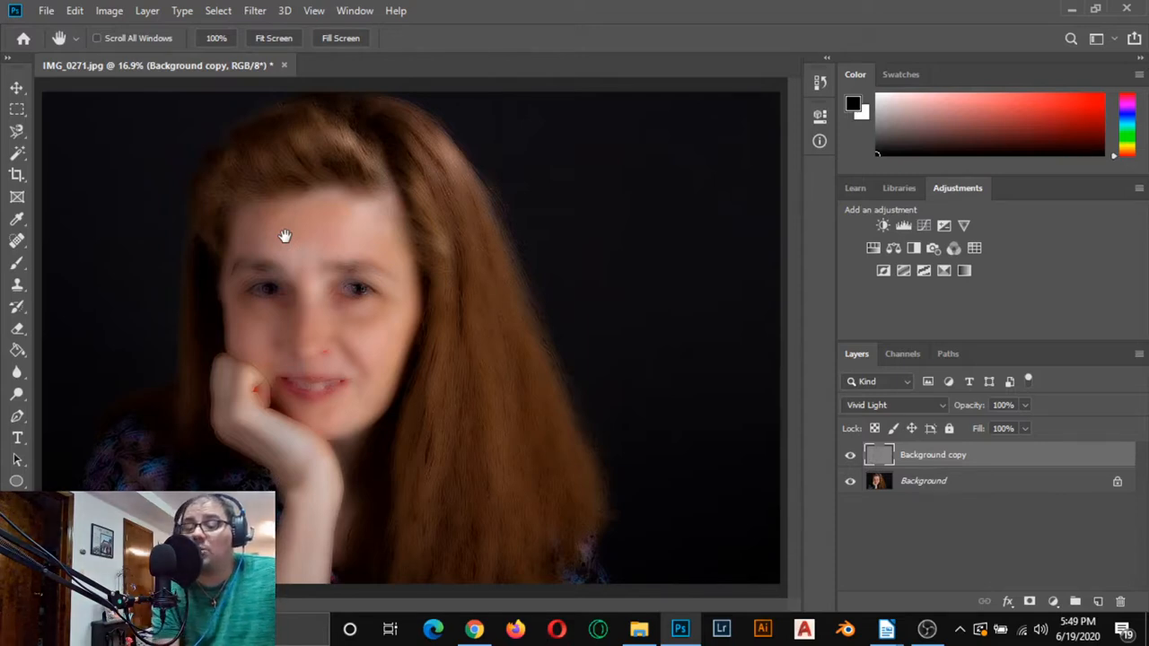
left_click(1030, 601)
left_click(1029, 602)
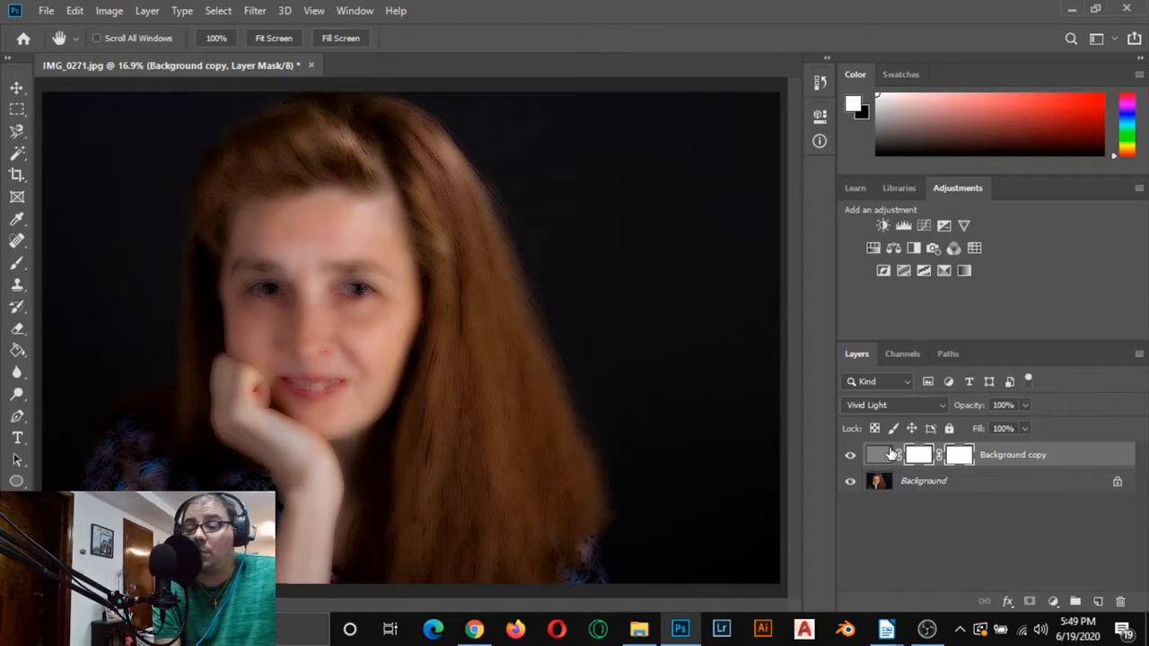
left_click(74, 10)
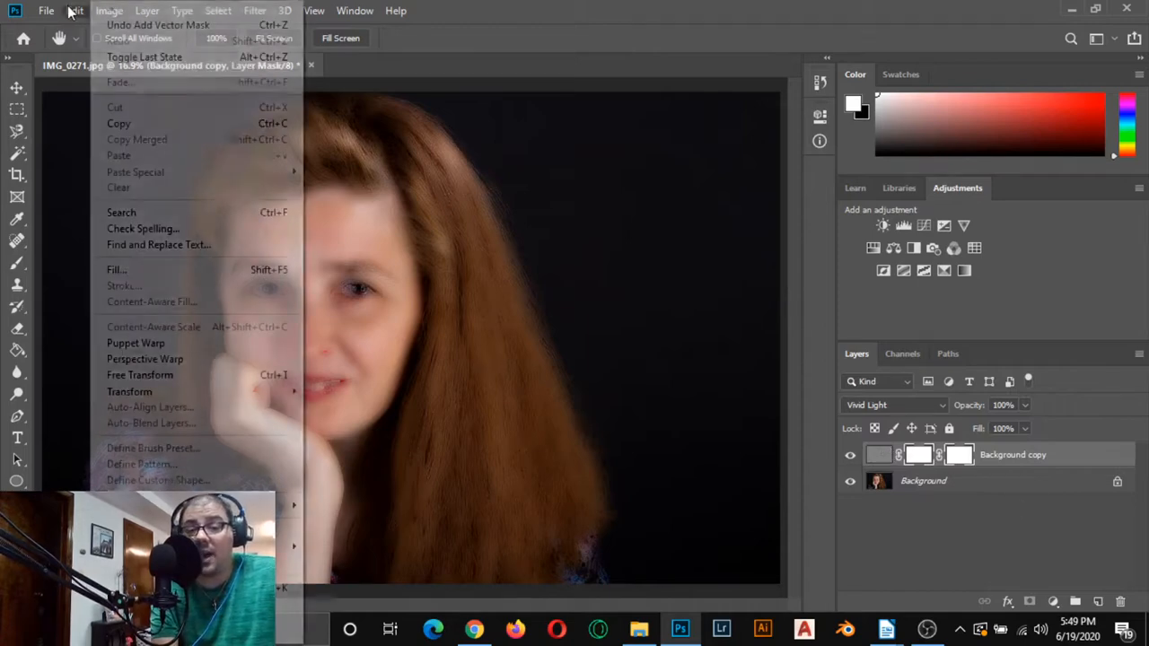
left_click(118, 28)
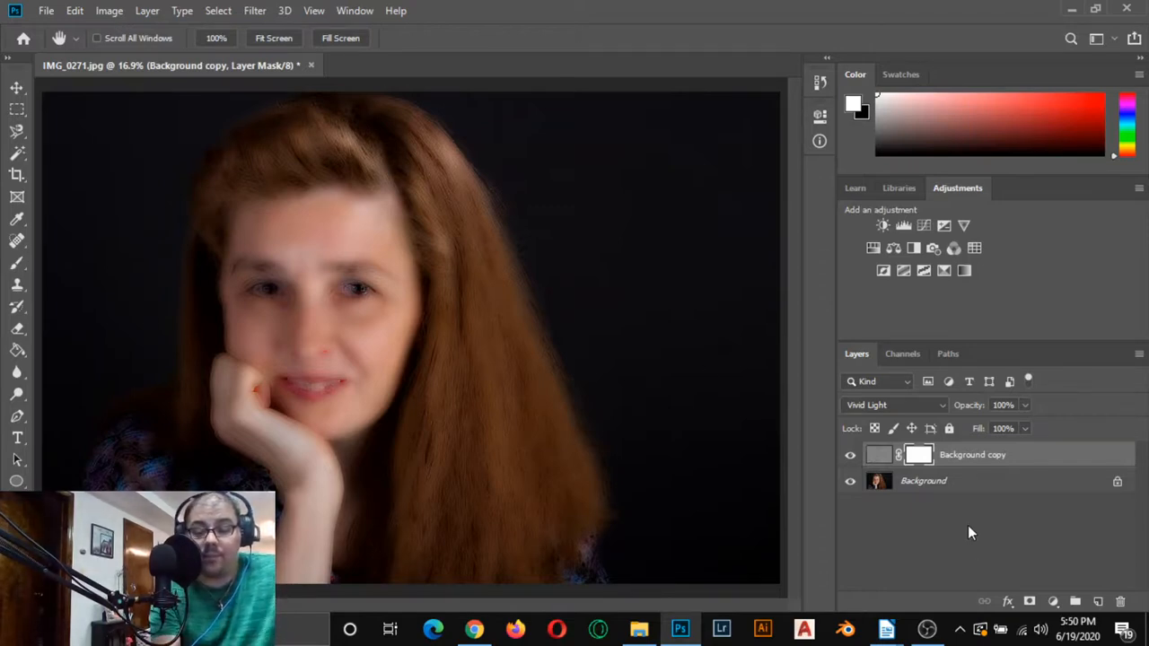
key("ctrl+i")
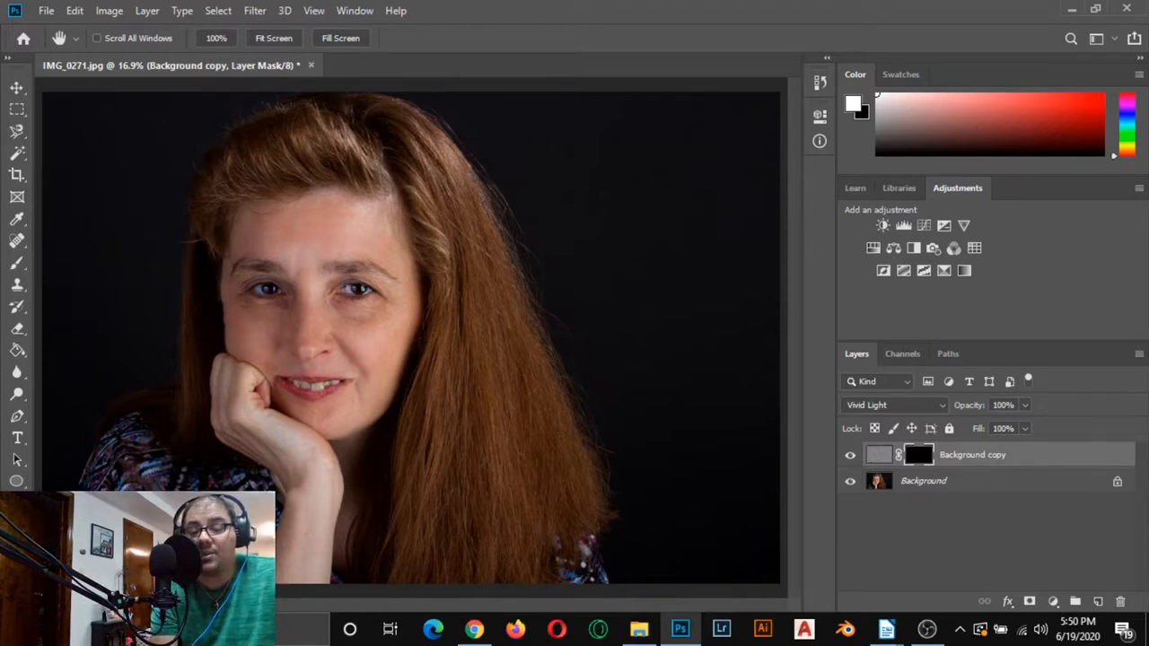
Step: Paint white on the layer mask over both cheeks with a soft 250-pixel brush to reveal the skin smoothing
key("z")
left_click(356, 320)
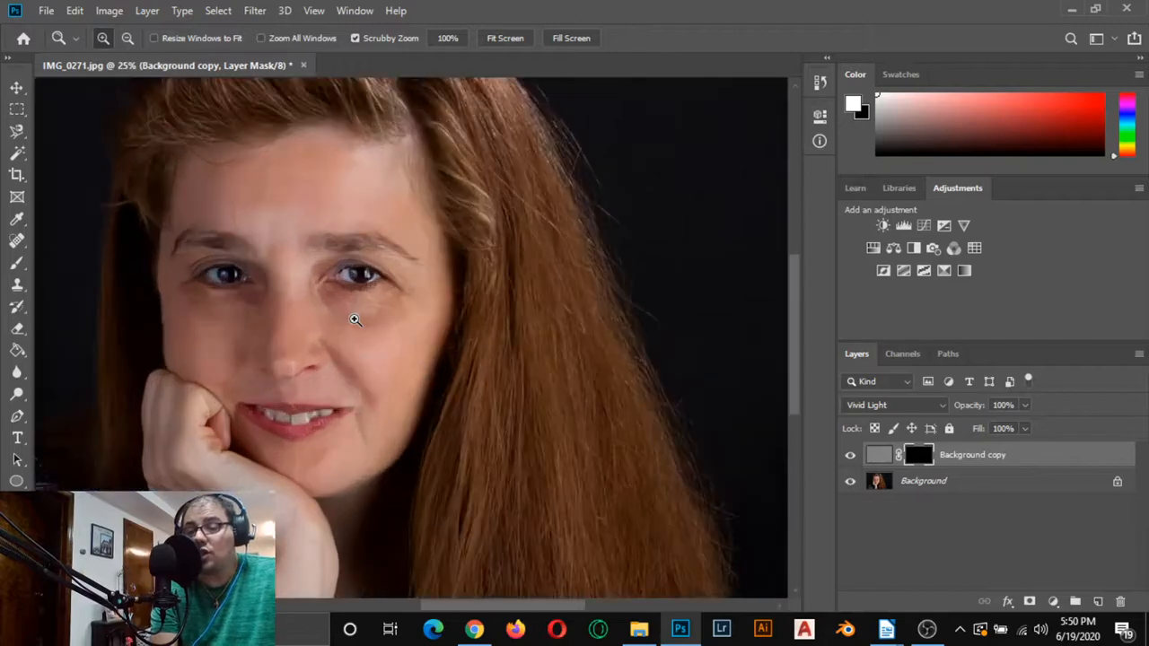
left_click(303, 301)
left_click(305, 301)
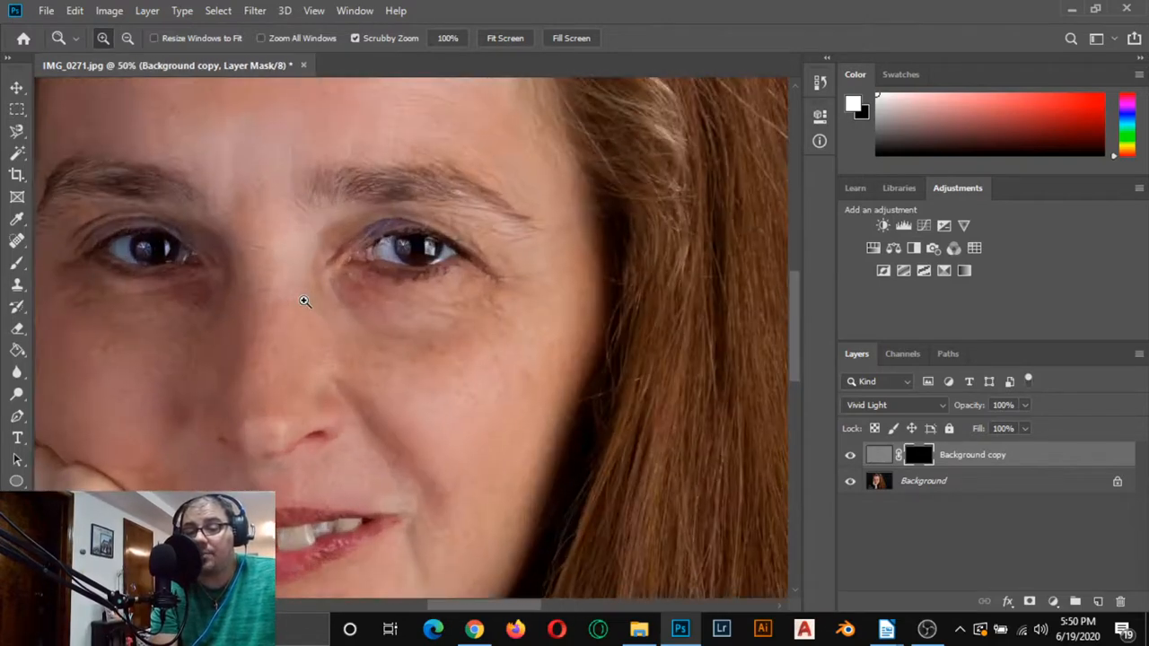
left_click(17, 264)
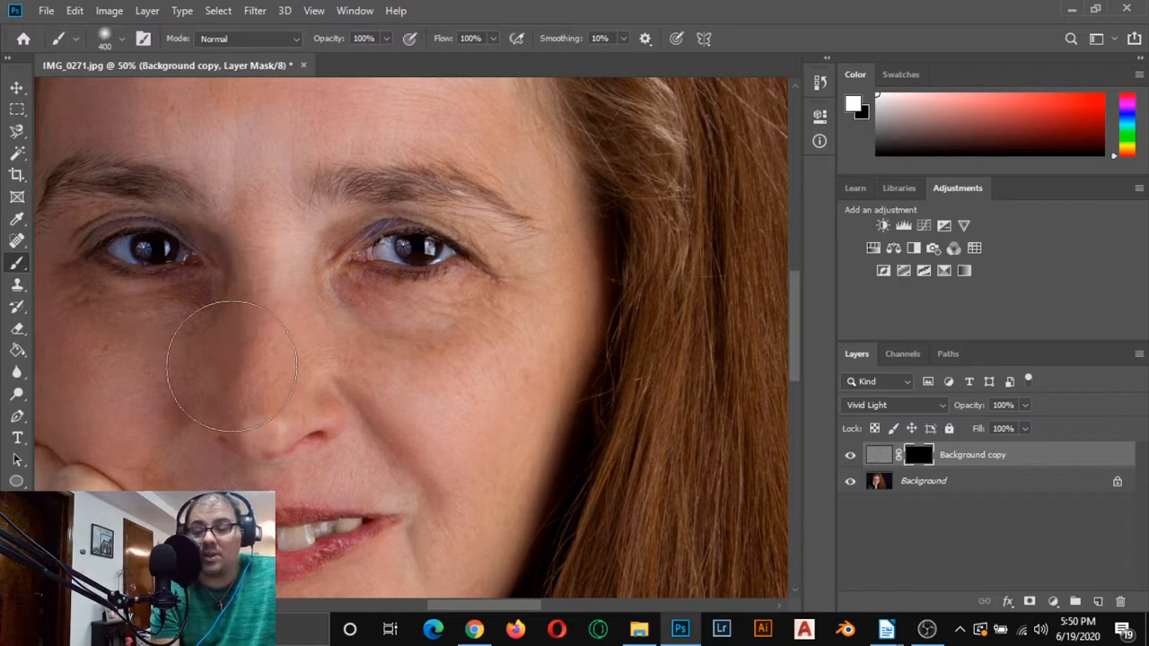
key("bracketleft")
key("bracketleft")
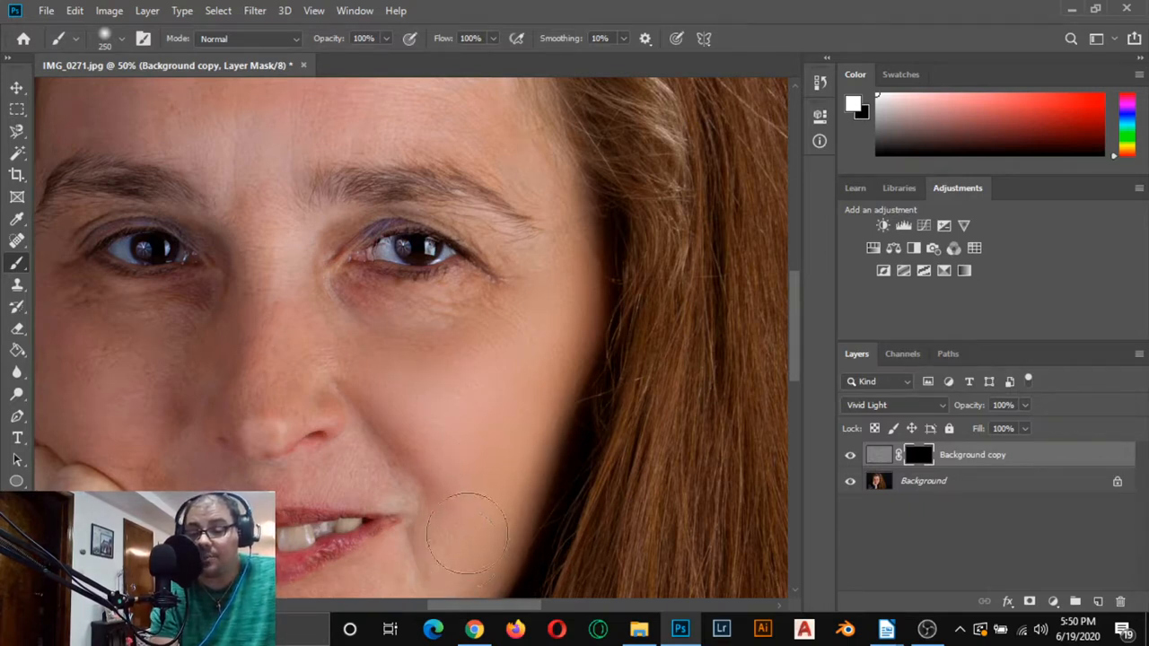
left_click(464, 535)
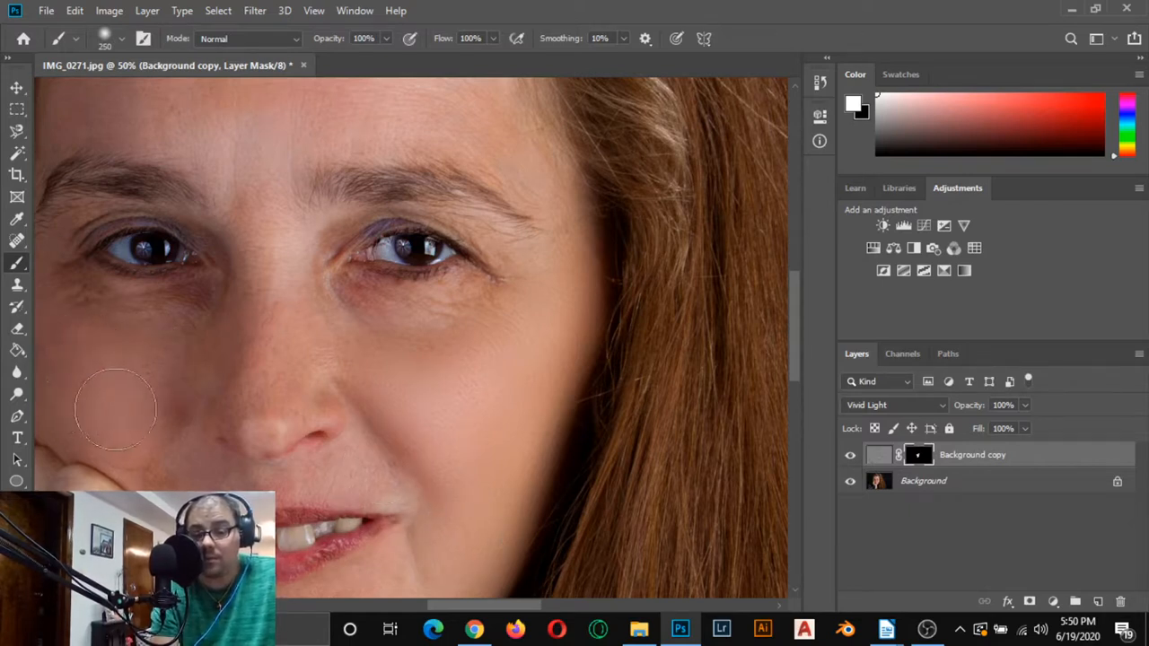
Step: Paint white on the layer mask across the forehead and between the eyebrows to smooth the skin there
key("h")
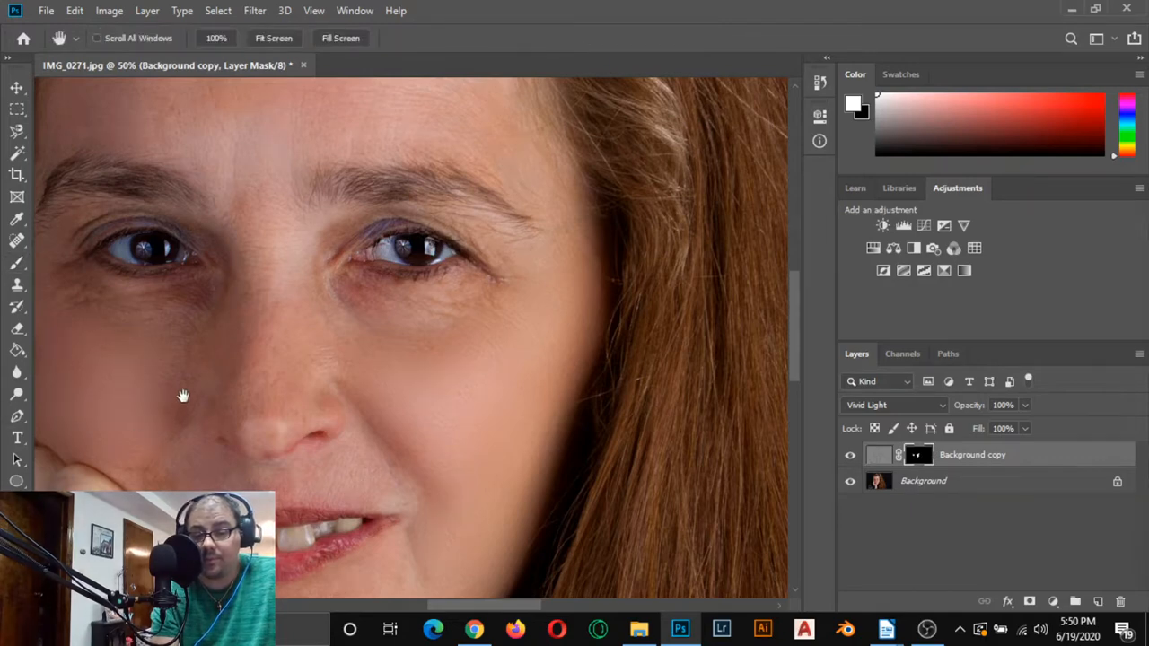
left_click_drag(183, 396, 239, 490)
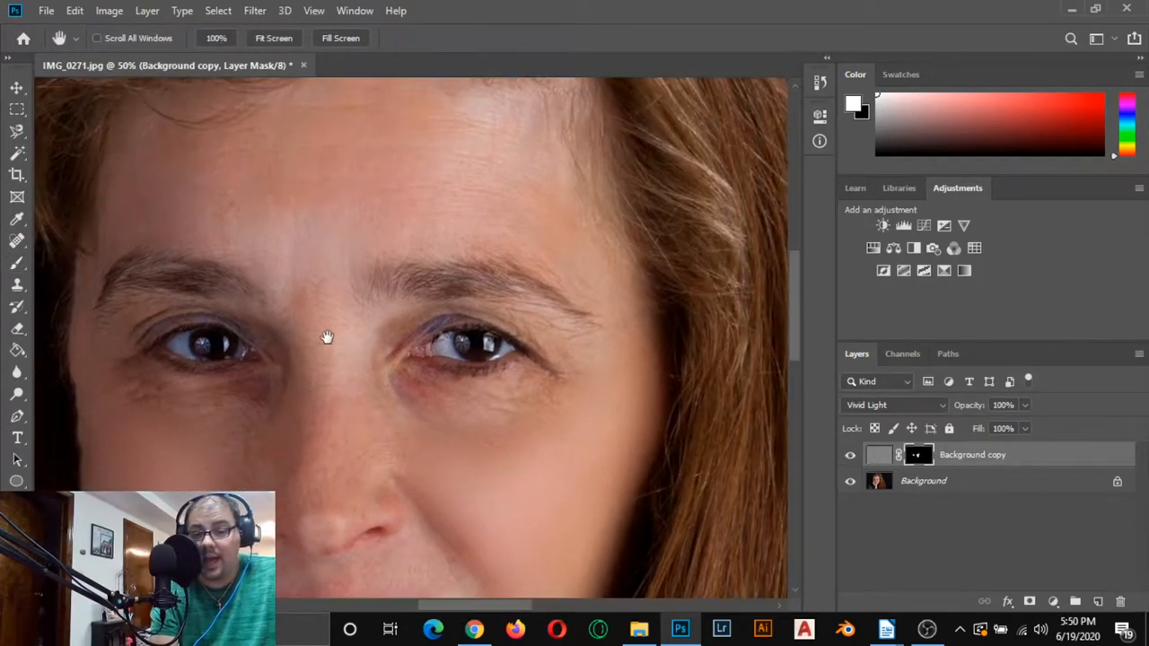
left_click_drag(327, 336, 313, 422)
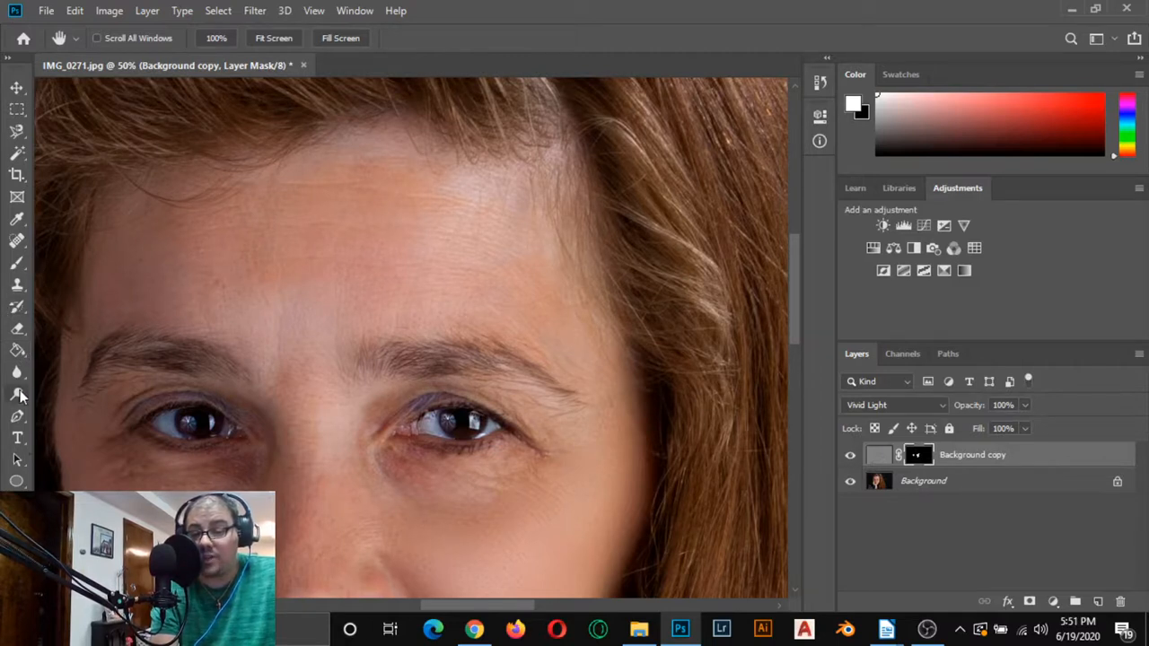
left_click(16, 262)
mouse_move(293, 217)
left_mouse_down()
mouse_move(429, 178)
mouse_move(381, 167)
mouse_move(307, 175)
mouse_move(520, 235)
left_mouse_up()
mouse_move(396, 282)
left_mouse_down()
mouse_move(482, 287)
mouse_move(545, 308)
mouse_move(569, 334)
left_mouse_up()
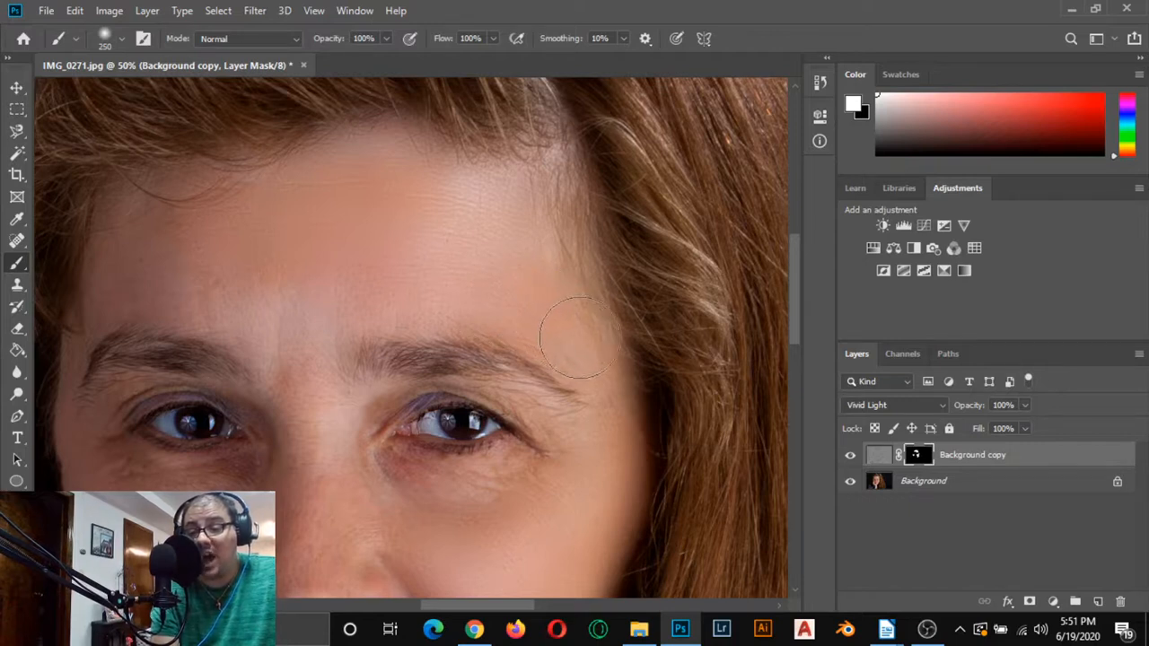
mouse_move(404, 305)
left_mouse_down()
mouse_move(318, 303)
mouse_move(346, 303)
mouse_move(333, 295)
left_mouse_up()
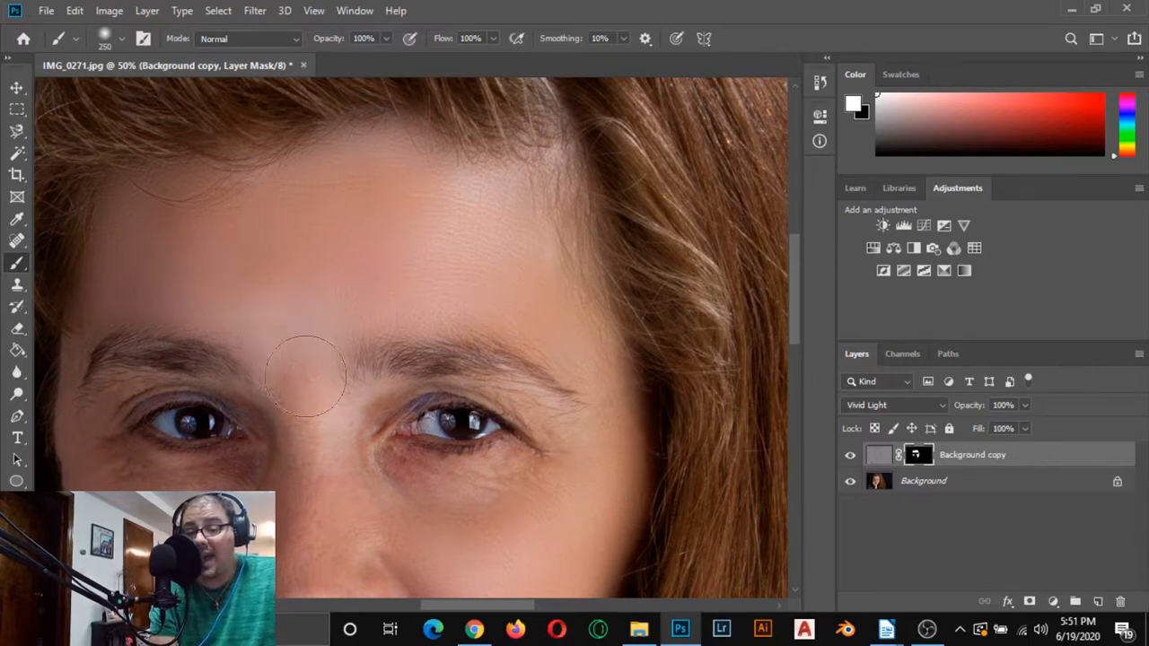
Step: Paint white on the layer mask over the nose, under both eyes and around the mouth, reducing the brush to 150 pixels
scroll(305, 382, "down", 1)
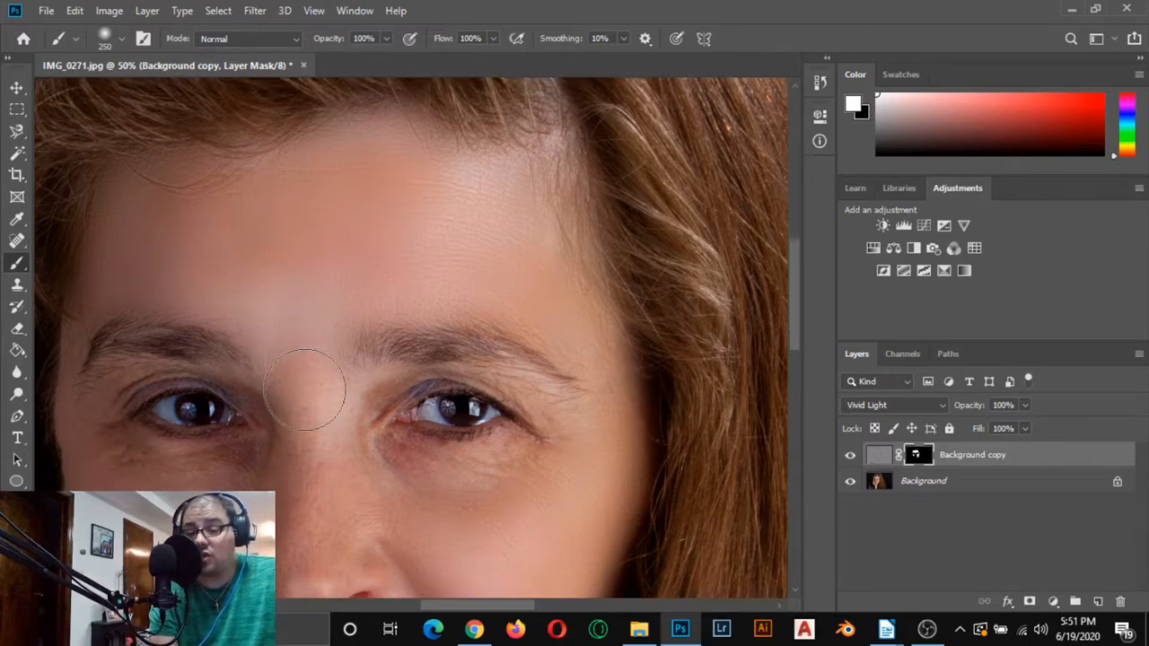
scroll(304, 390, "down", 4)
scroll(304, 382, "down", 2)
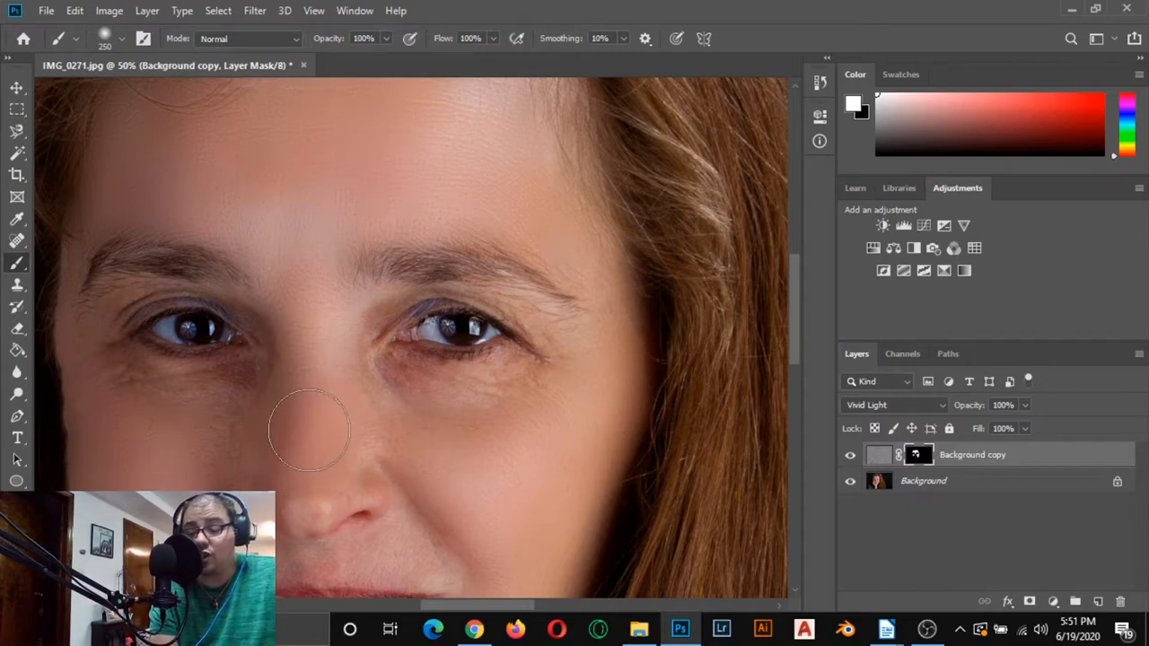
key("bracketleft")
key("bracketleft")
key("bracketleft")
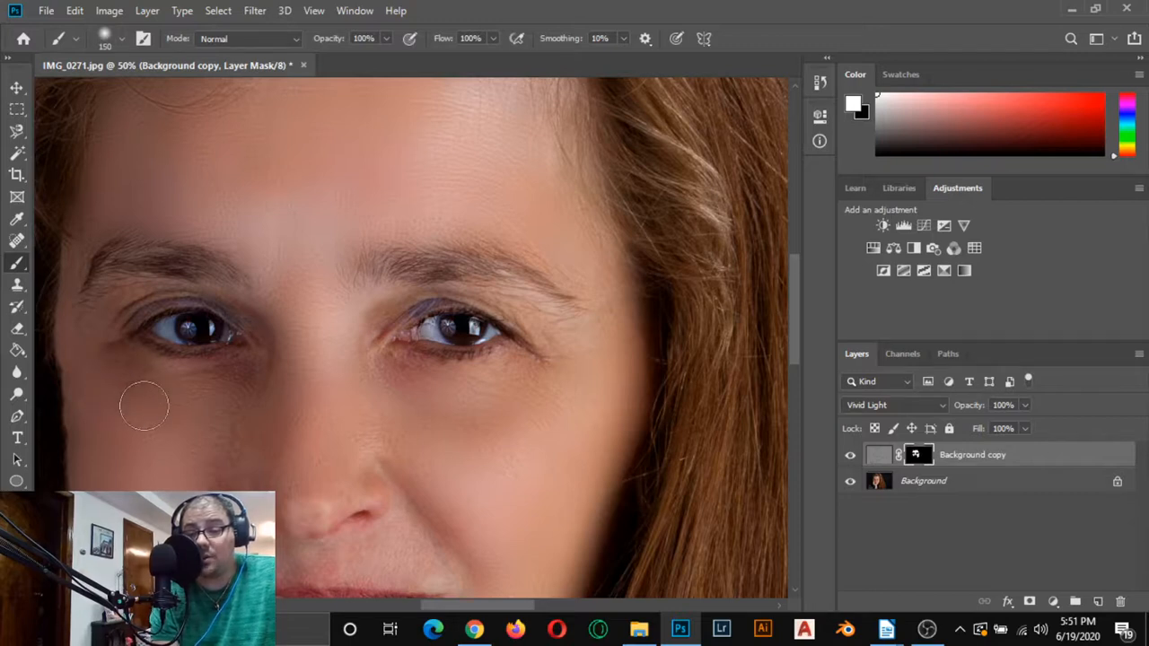
scroll(144, 405, "down", 5)
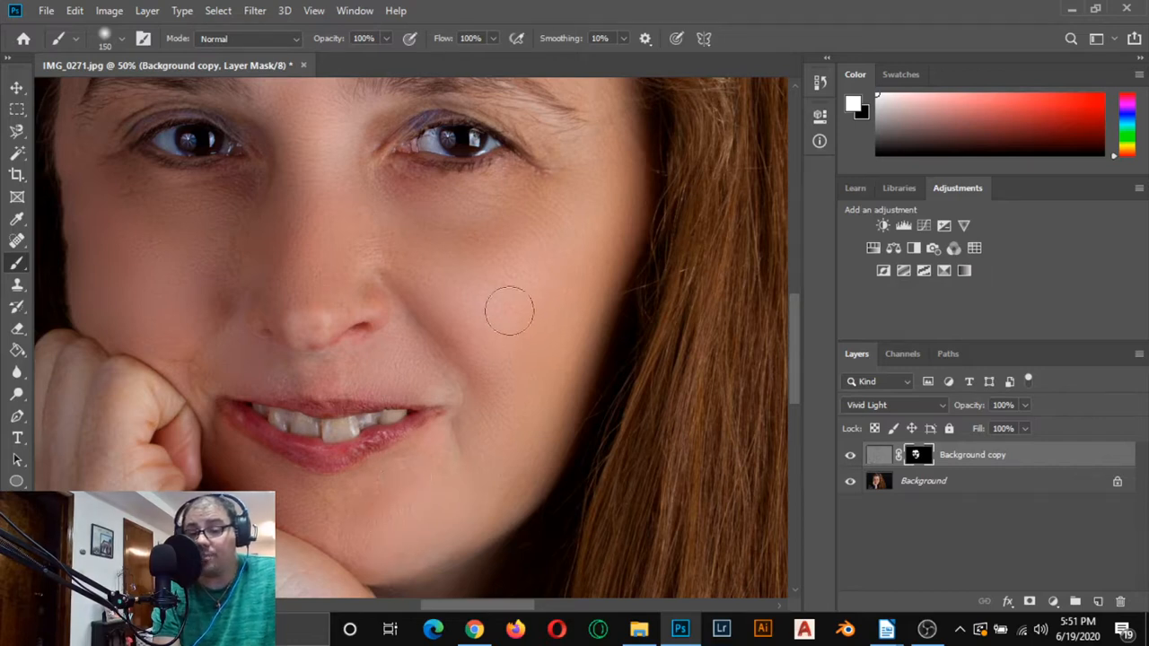
scroll(508, 311, "up", 1)
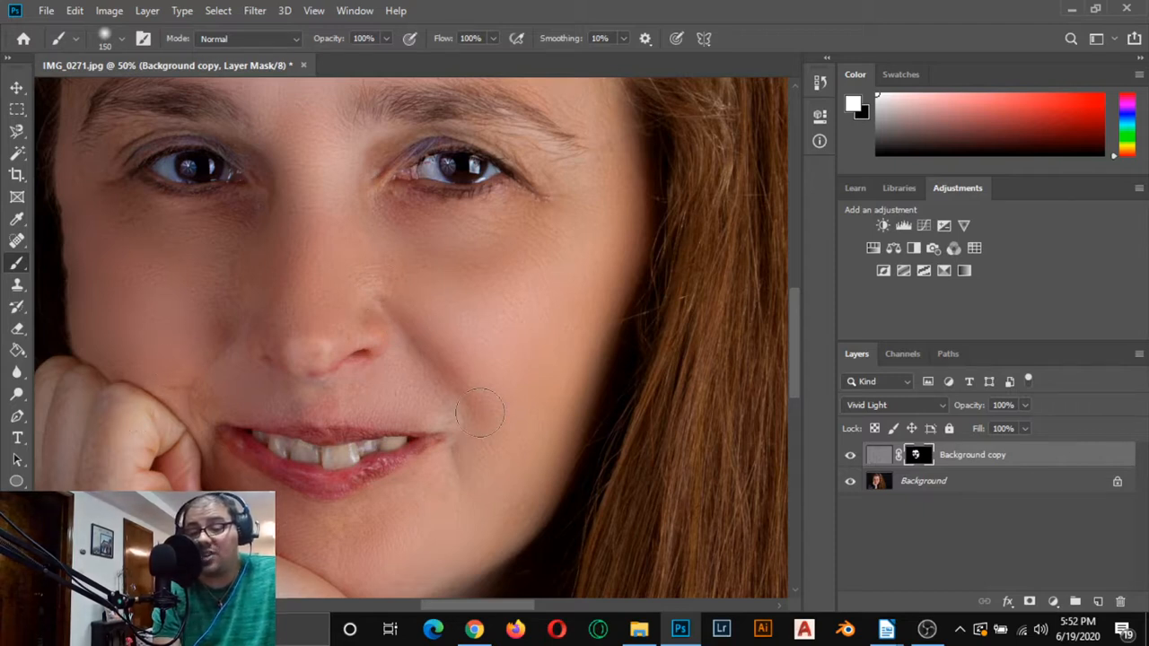
Step: Reduce the brush to 70 pixels and paint white on the layer mask over the fine skin areas around both eyes
scroll(523, 302, "up", 1)
scroll(523, 302, "up", 3)
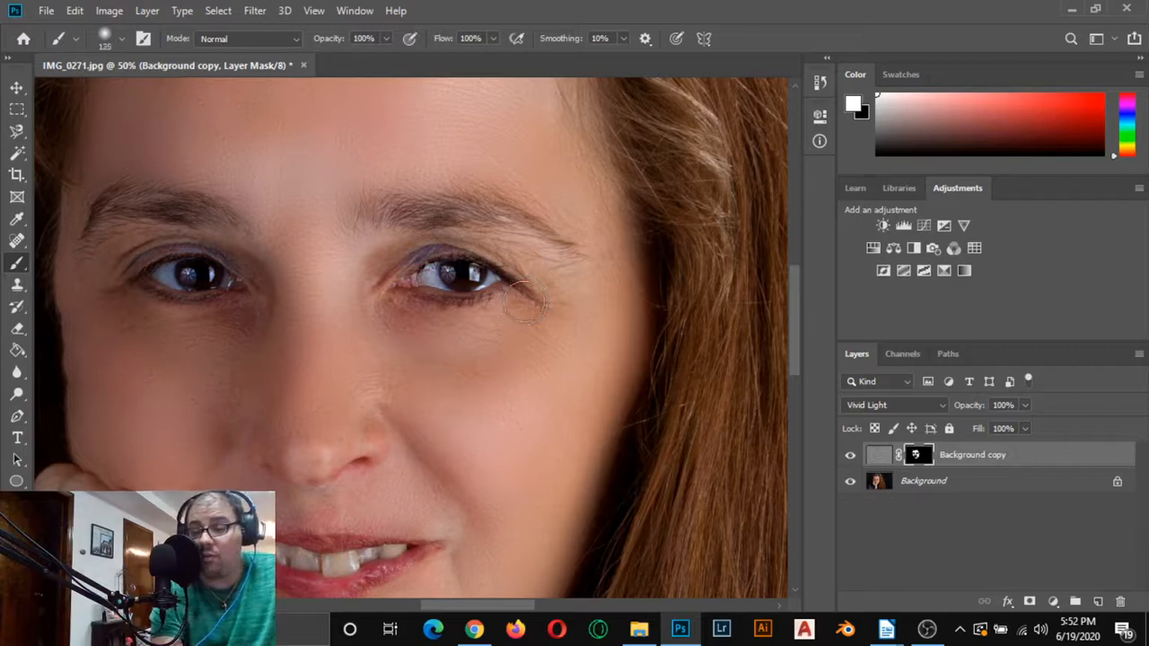
key("bracketleft")
key("bracketleft")
key("bracketleft")
key("bracketleft")
key("bracketleft")
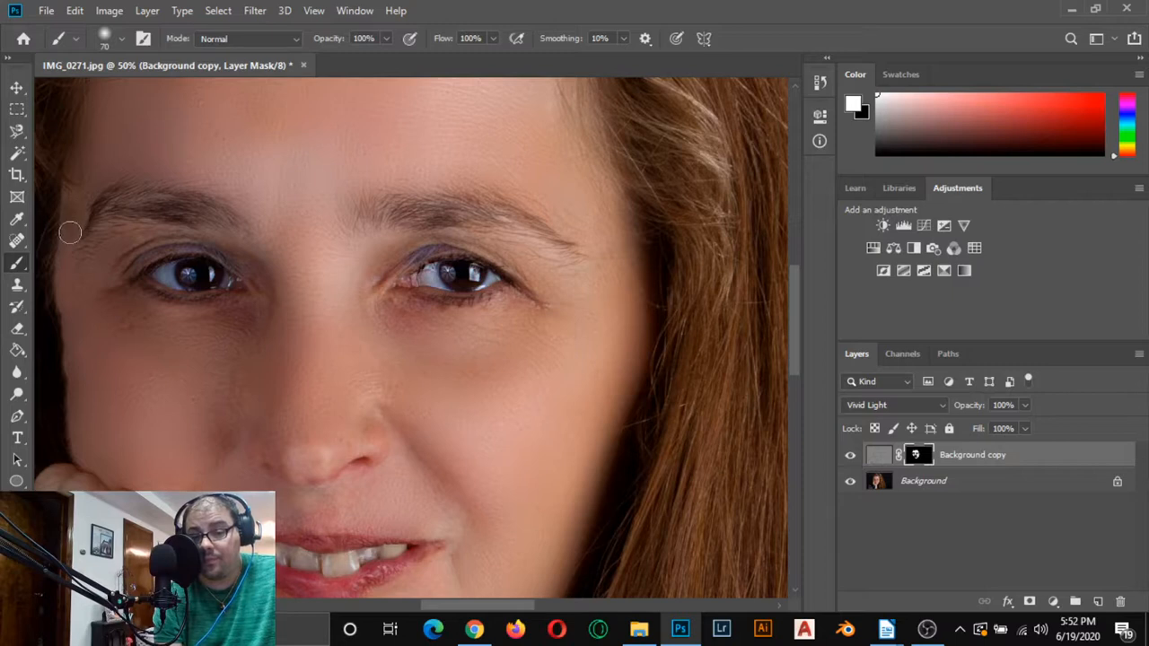
Step: Examine the smoothed skin from the eyes to the chin, in the whole portrait and in a closer view of the face
scroll(127, 350, "down", 2)
scroll(190, 434, "down", 2)
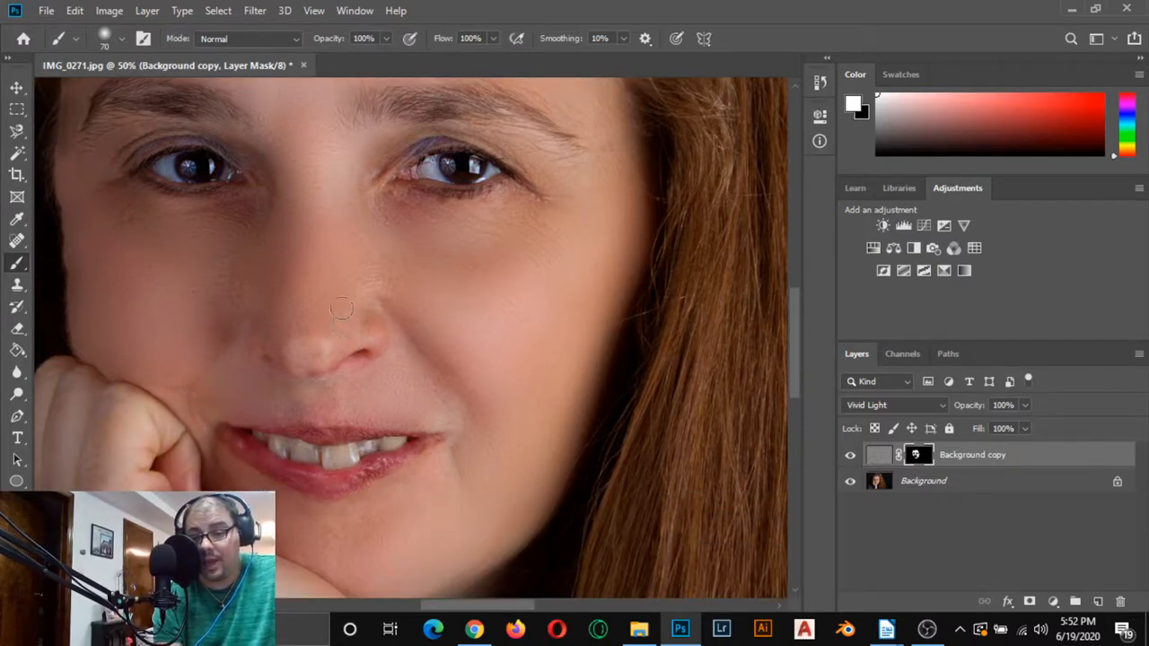
scroll(392, 475, "down", 3)
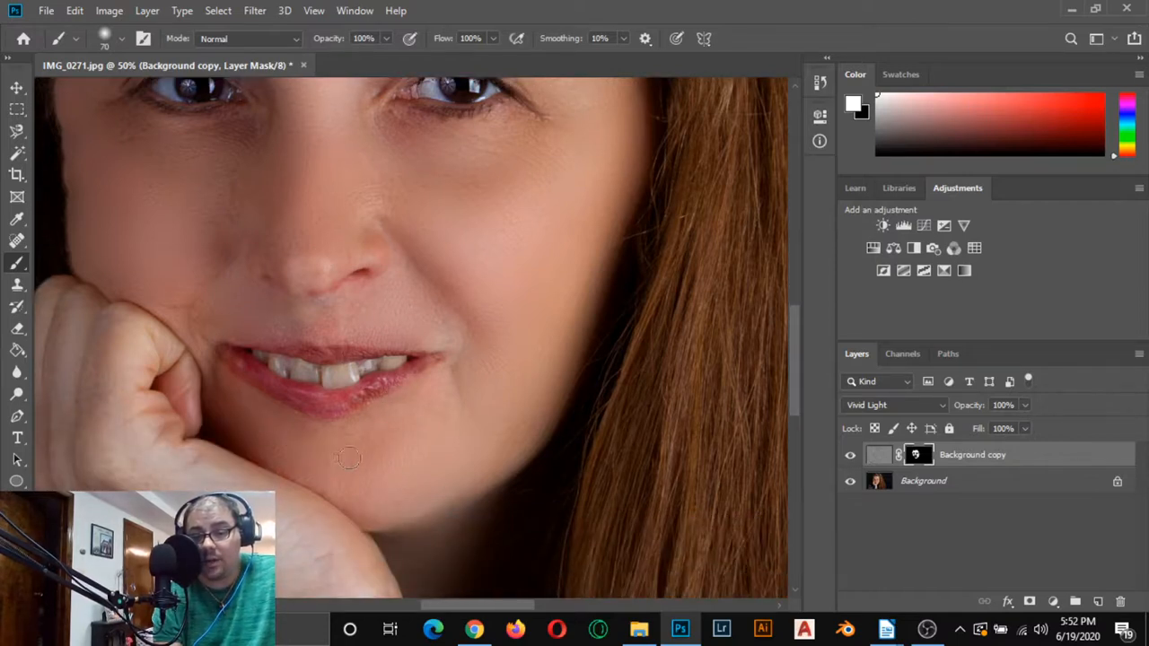
scroll(440, 347, "up", 8)
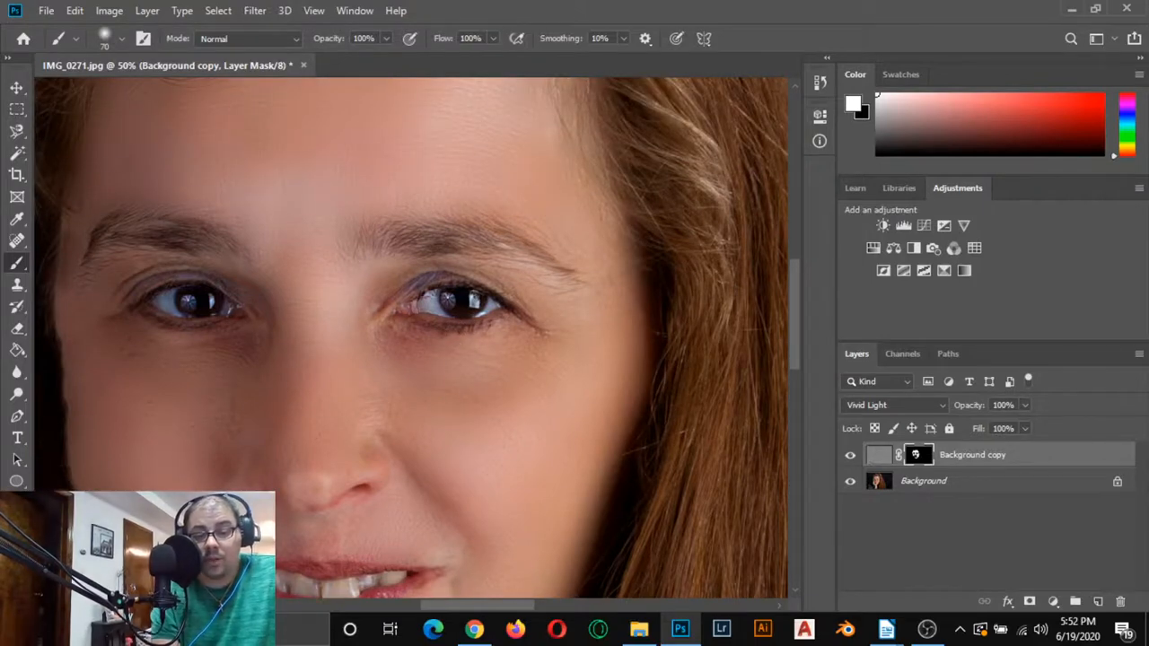
double_click(16, 504)
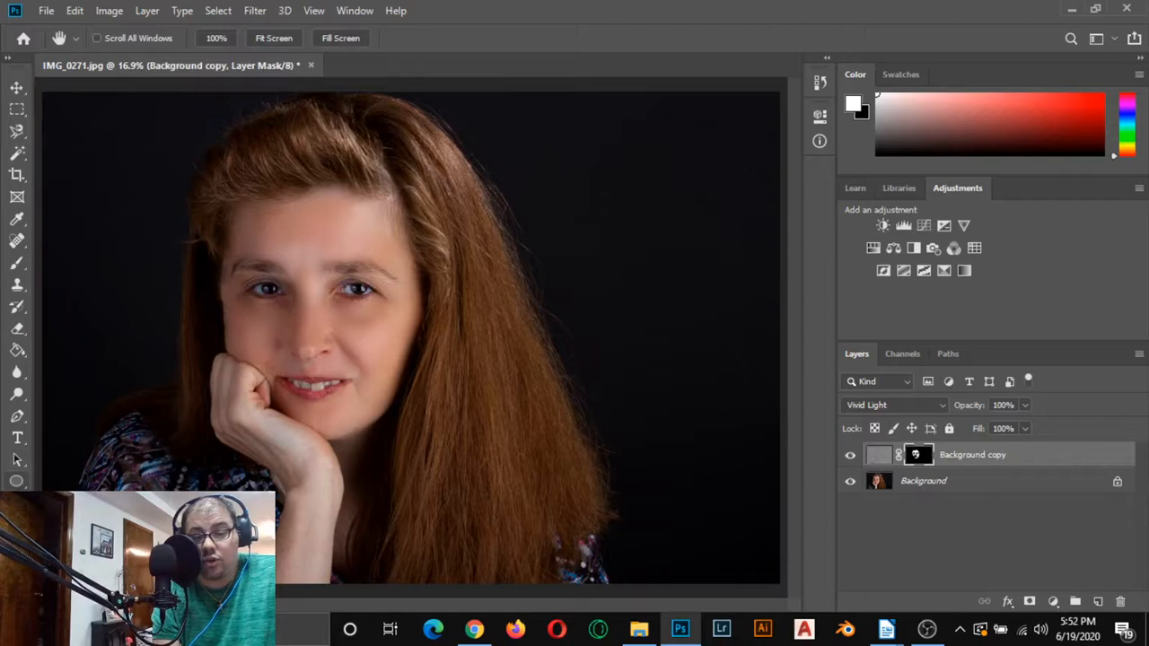
key("z")
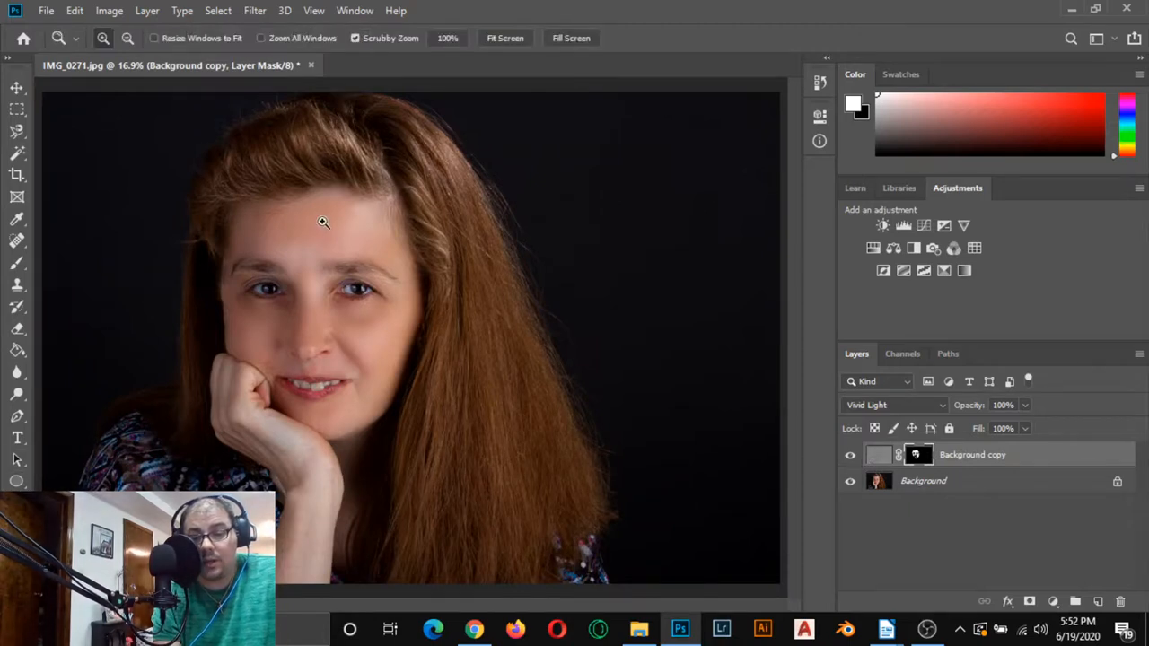
left_click(299, 303)
right_click(299, 303)
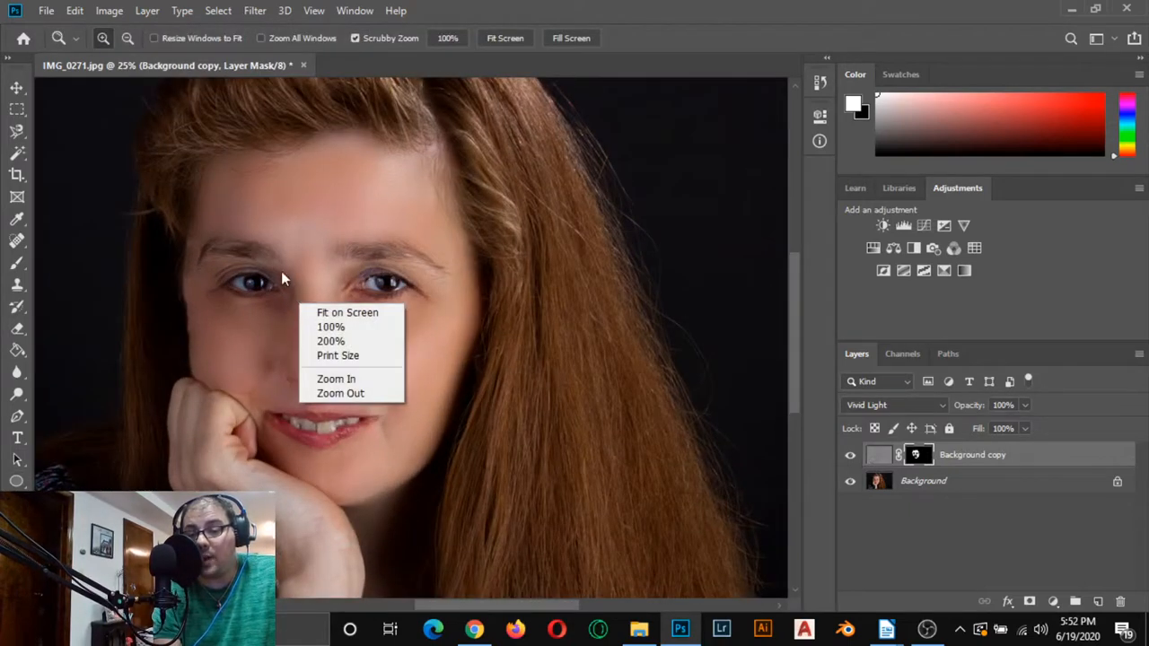
left_click(278, 269)
left_click(280, 268)
left_click(280, 268)
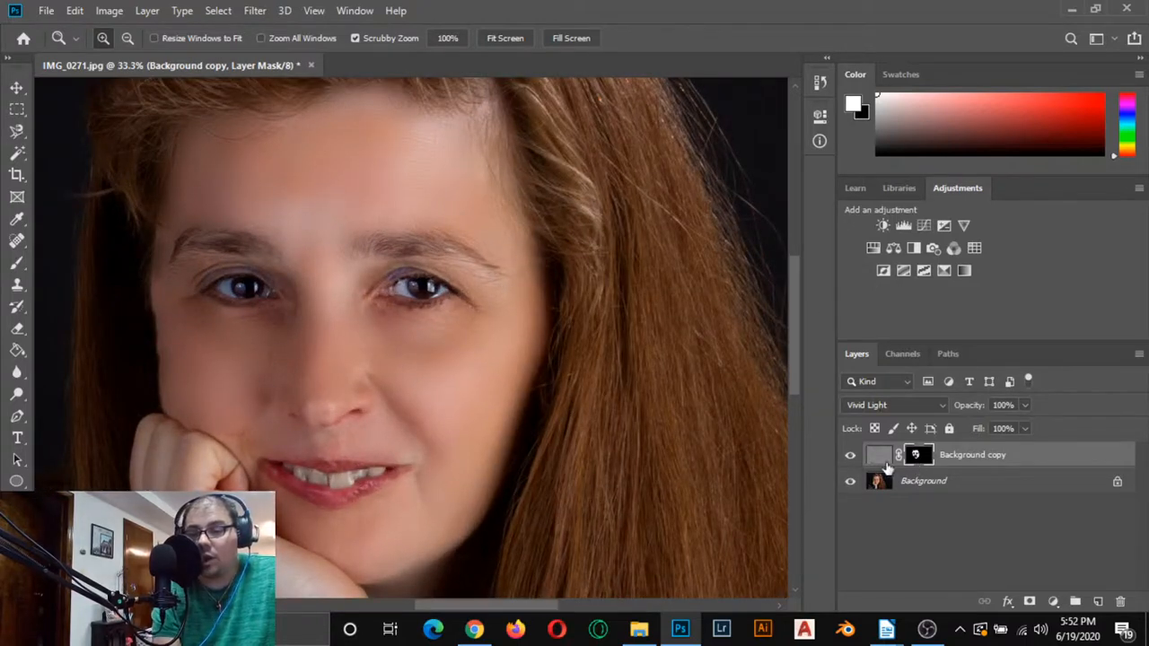
Step: Hide and show the Background copy layer twice to compare the portrait with and without smoothing
left_click(848, 455)
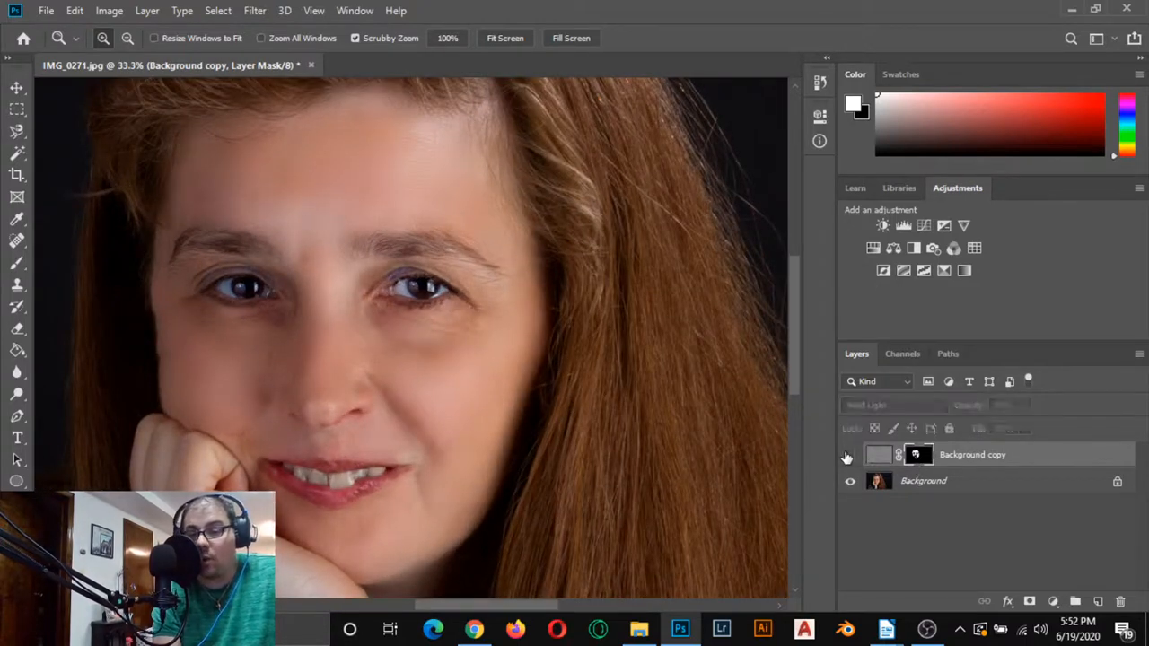
left_click(848, 455)
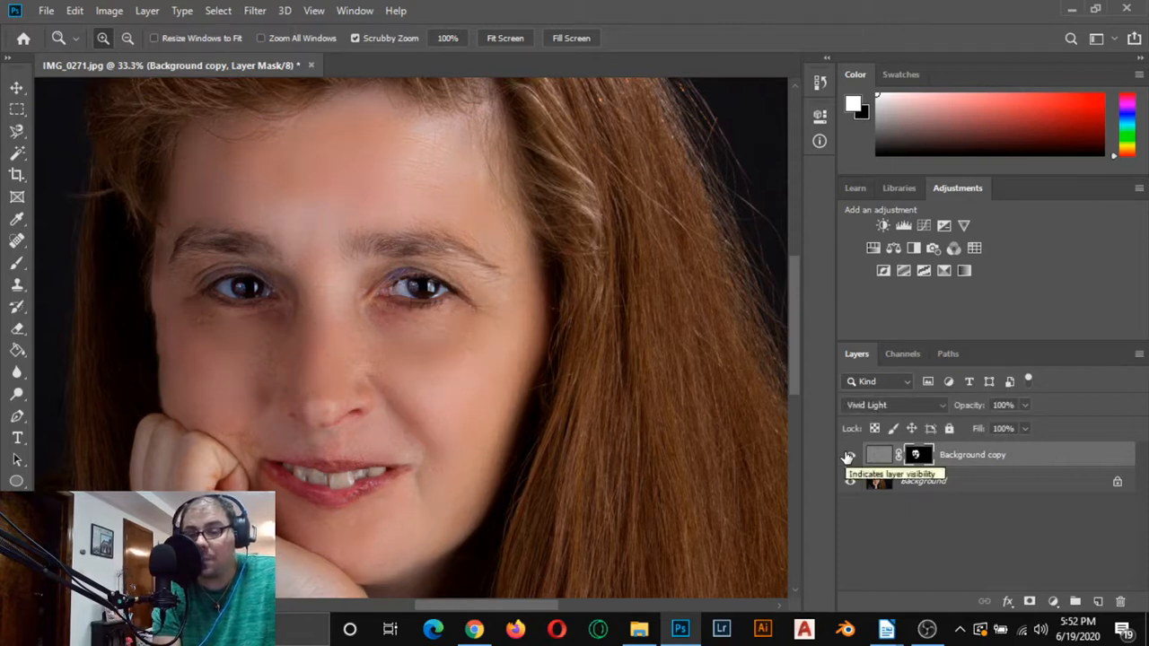
left_click(848, 455)
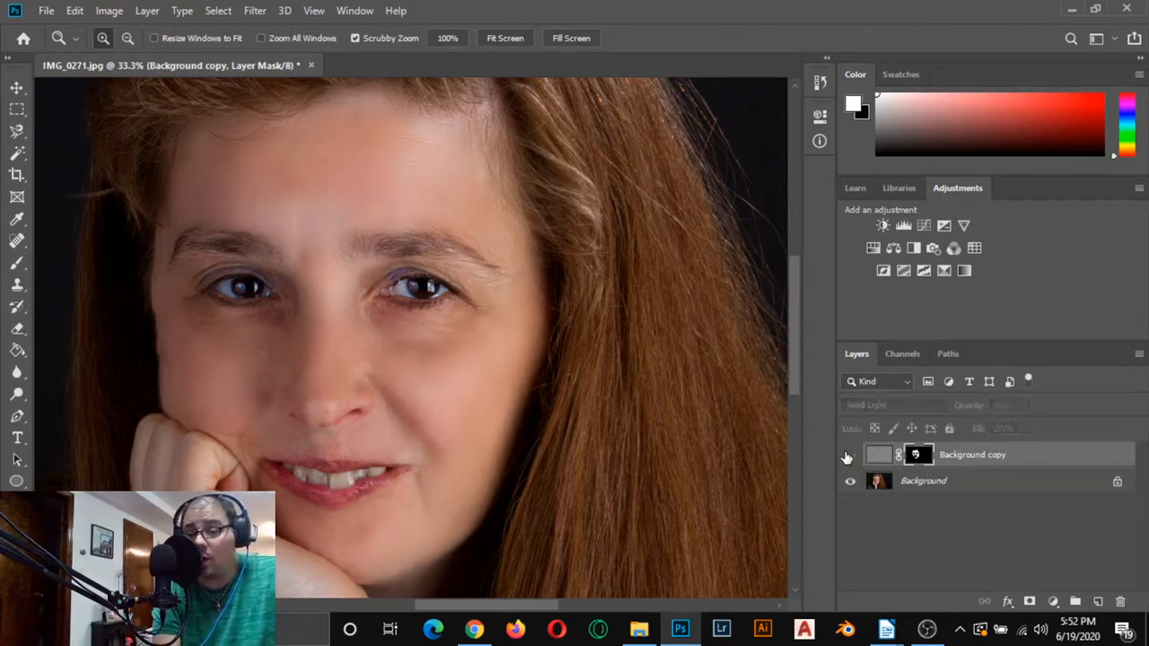
left_click(848, 455)
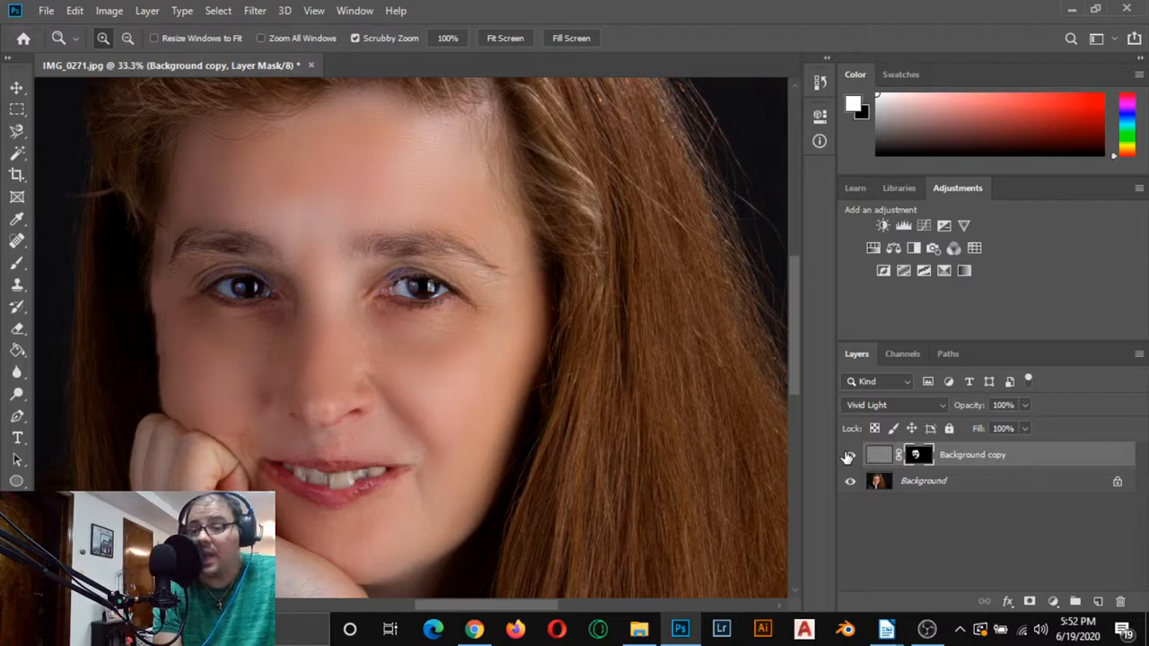
Step: Lower the Background copy layer's opacity to 48% to soften the smoothing effect
left_click(1024, 405)
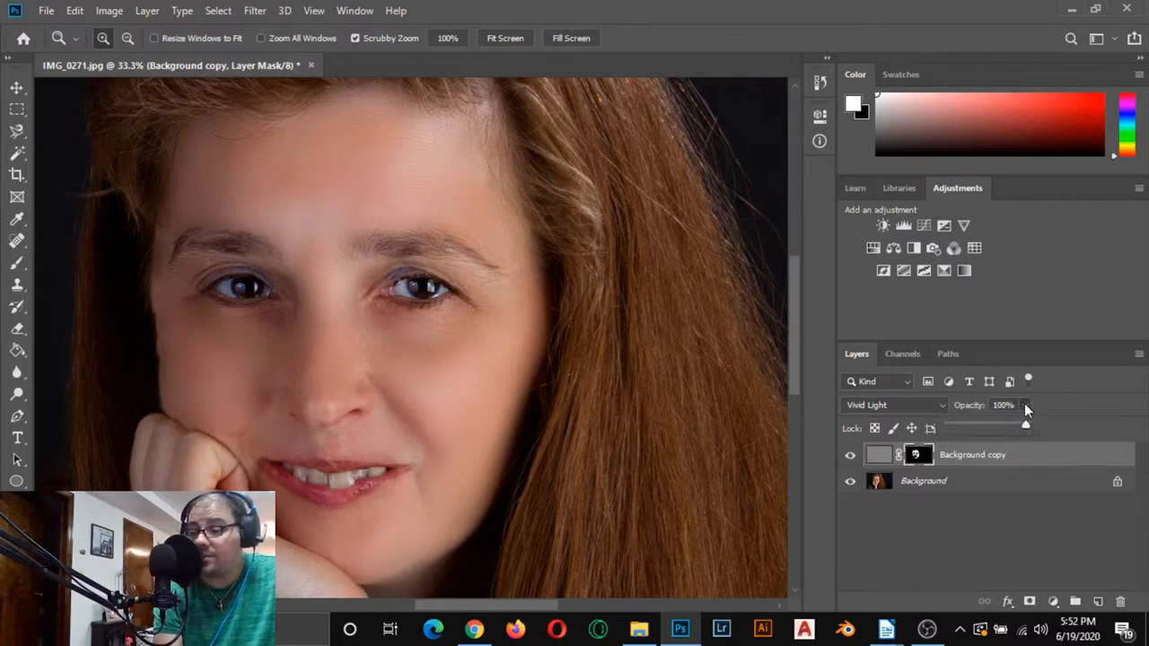
left_click(983, 426)
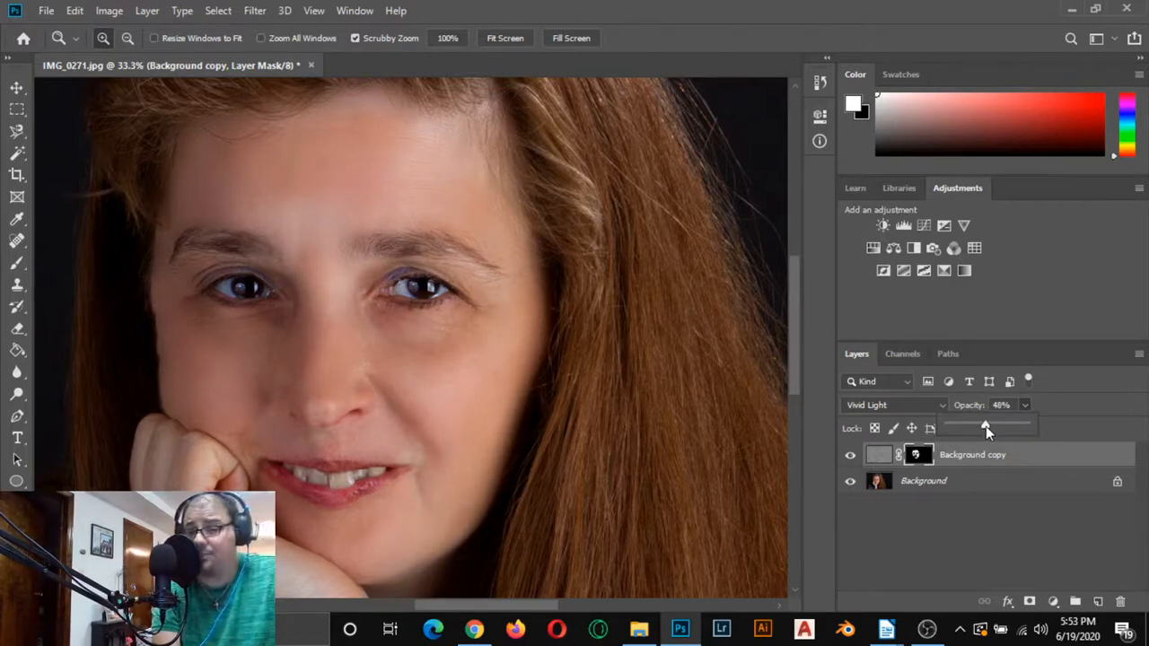
left_click(849, 459)
Step: Compare the reduced smoothing with the original by toggling the Background copy layer's visibility, leaving it shown, and view the whole portrait
left_click(849, 459)
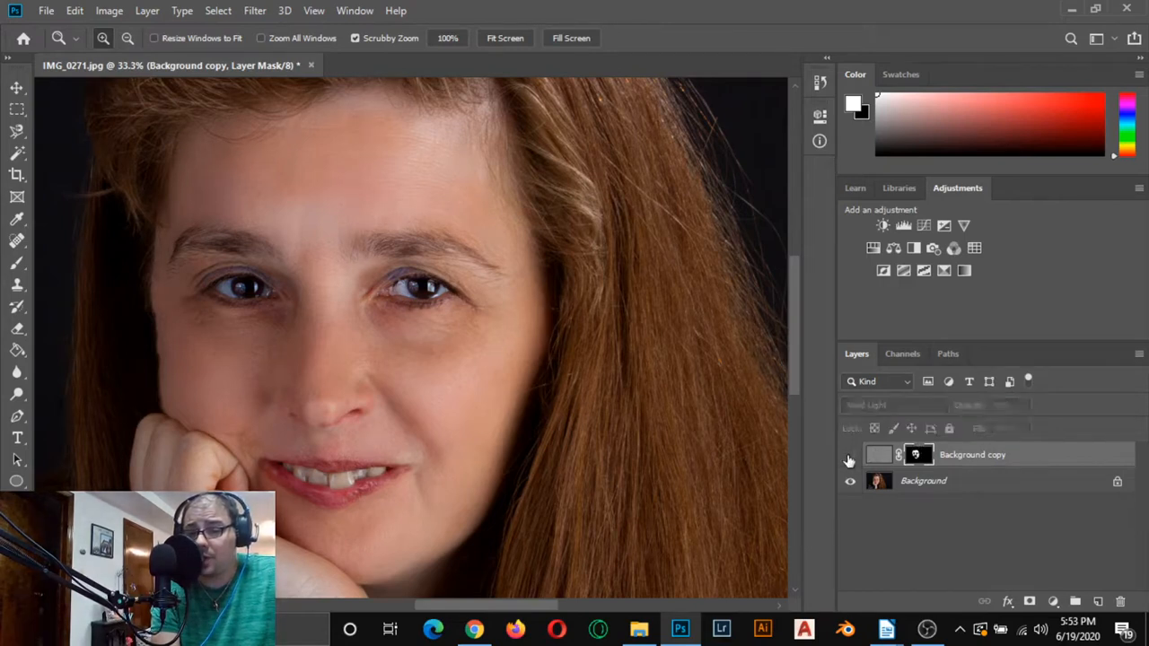
left_click(849, 460)
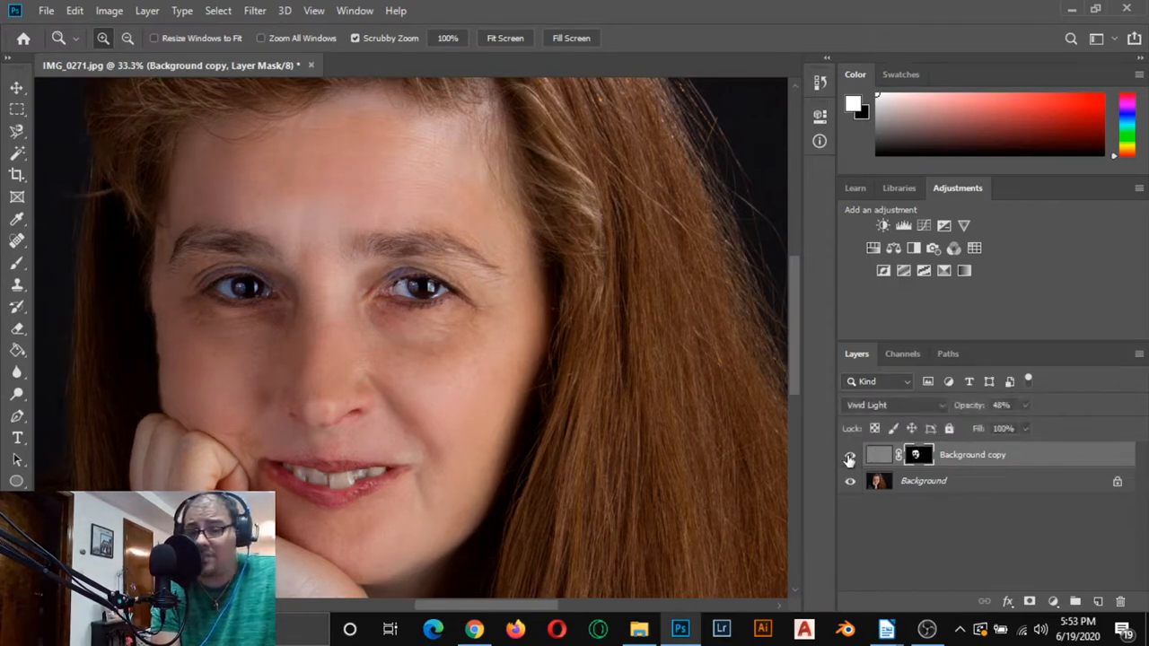
left_click(849, 460)
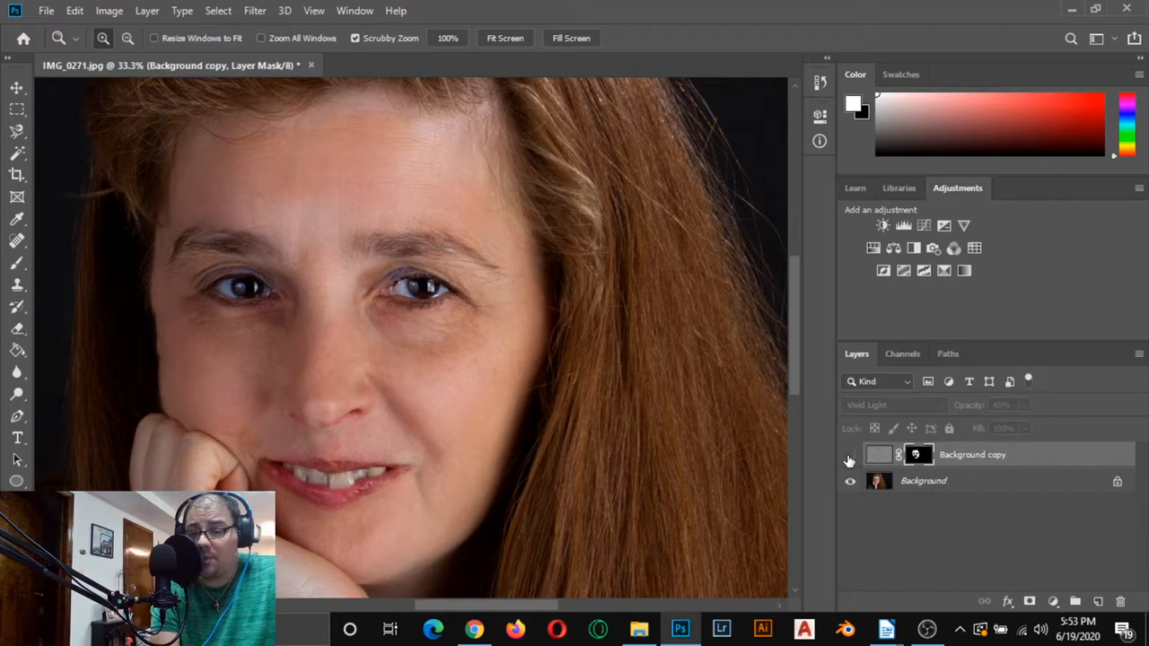
left_click(849, 459)
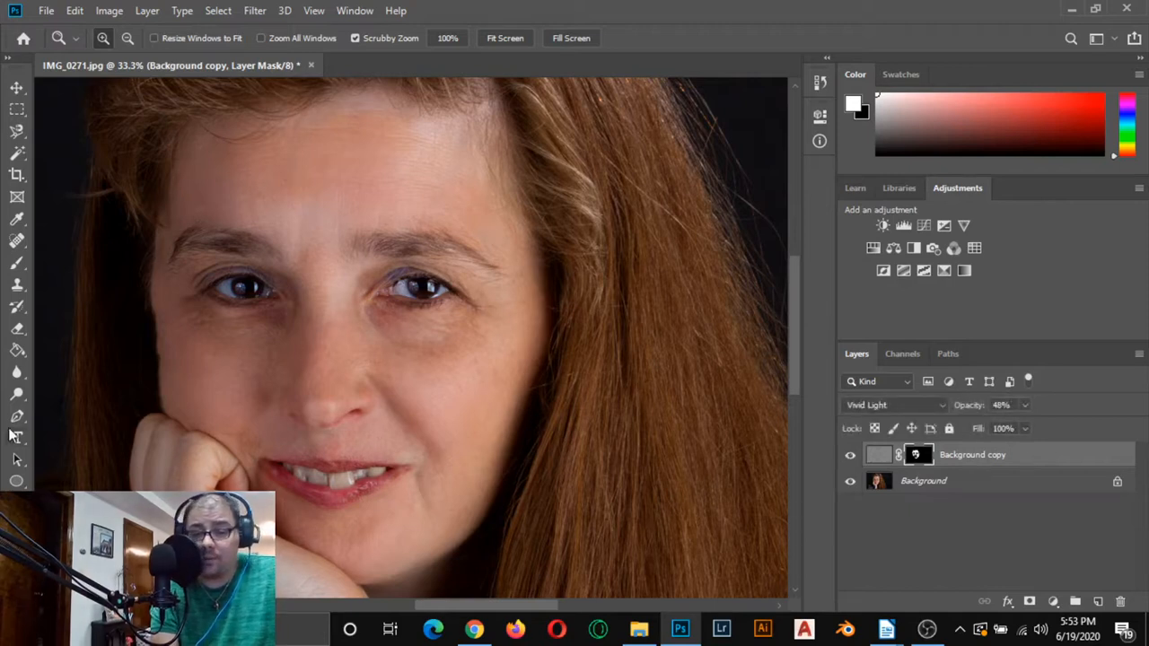
key("h")
key("ctrl+0")
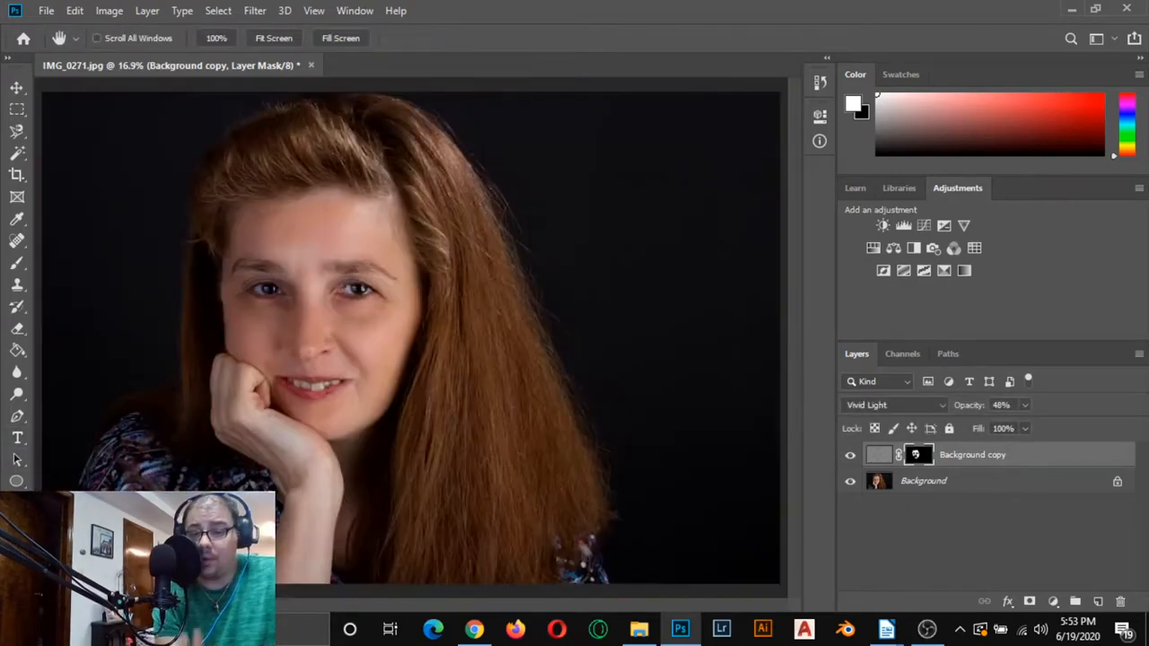